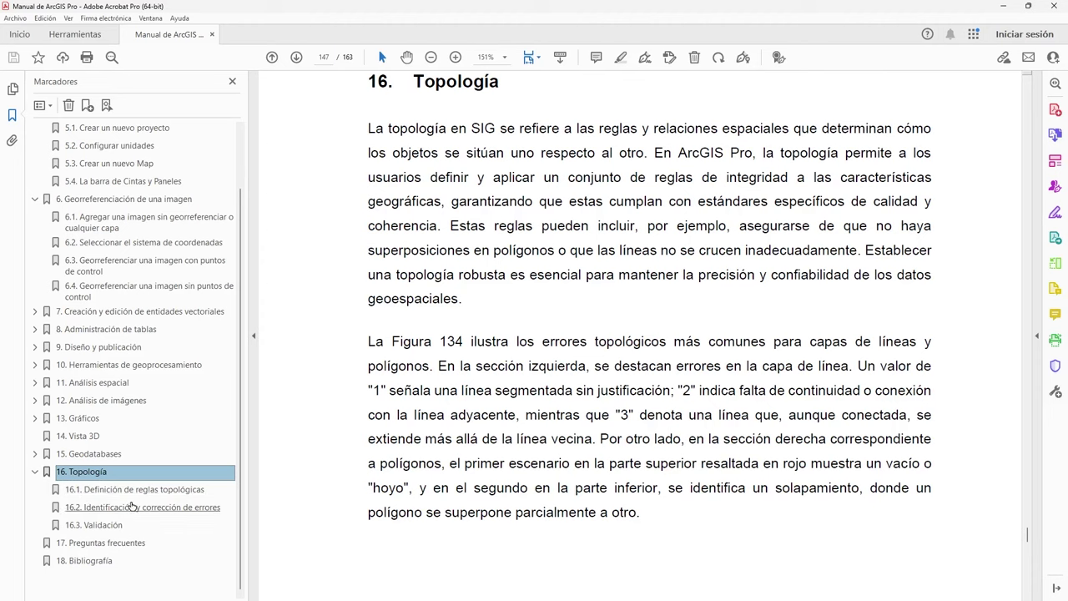
Step: Open the manual's section 16.1, then switch to ArcGIS Pro and browse the Catalog view to the C_EJE_VIAL feature dataset in Ciudad.gdb
{"action": "left_click", "coordinate": [145, 493]}
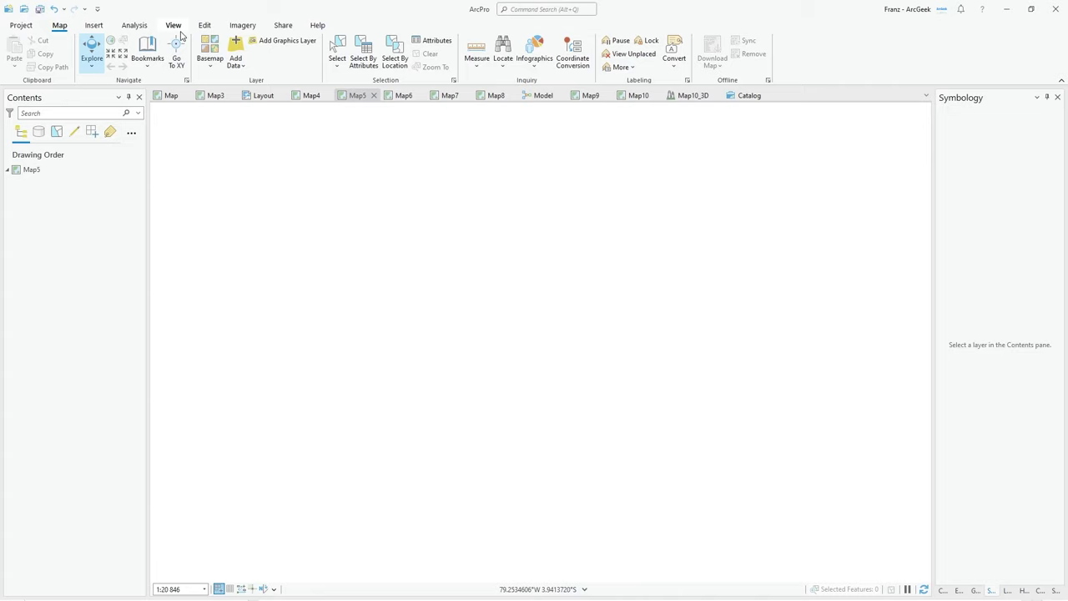
{"action": "left_click", "coordinate": [173, 26]}
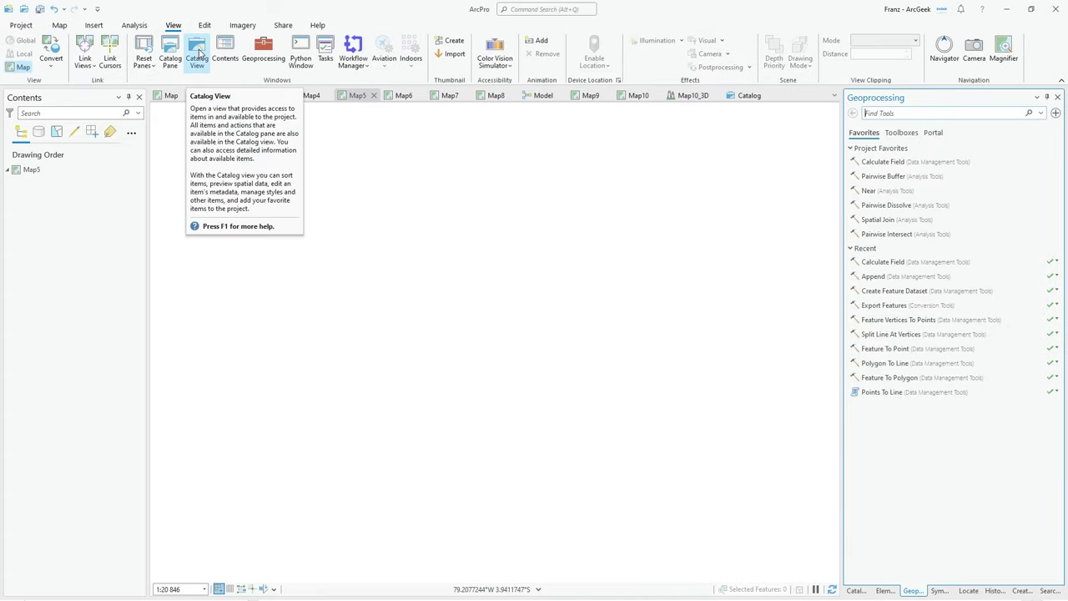
{"action": "left_click", "coordinate": [197, 54]}
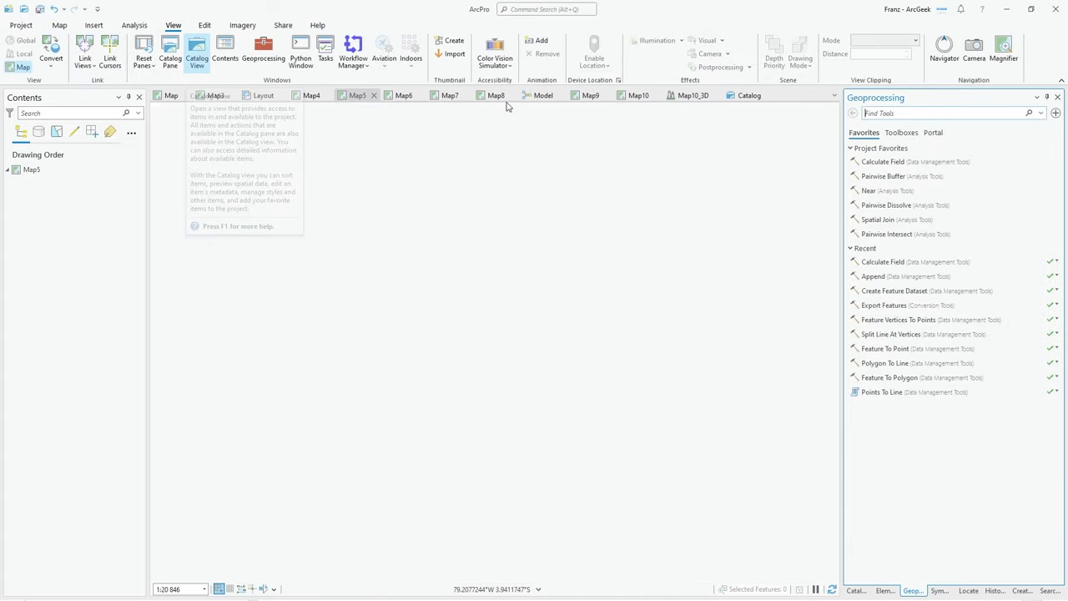
{"action": "left_click", "coordinate": [769, 95]}
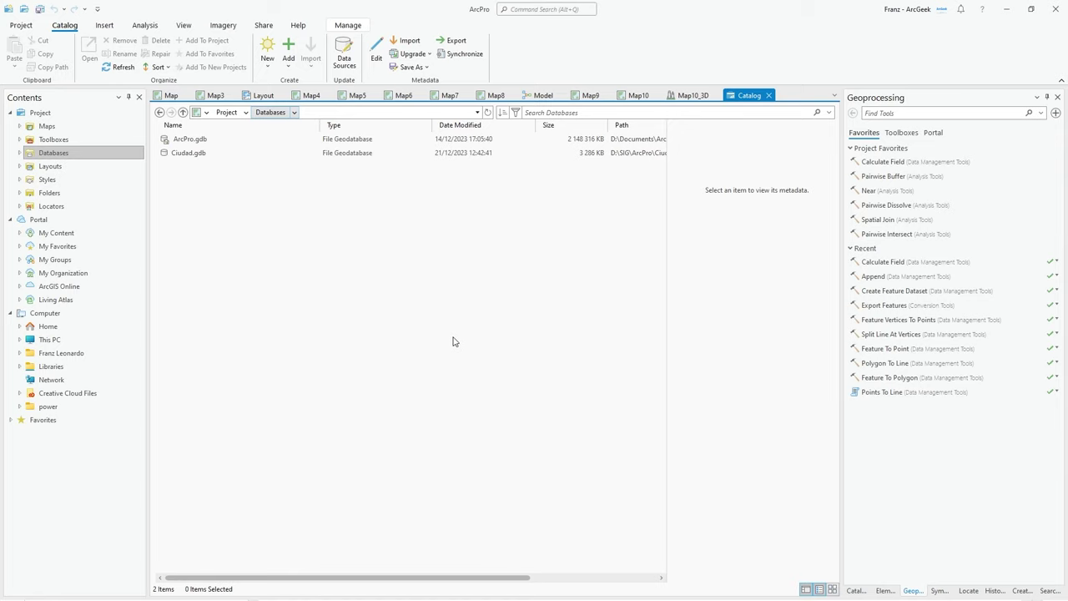
{"action": "double_click", "coordinate": [189, 156]}
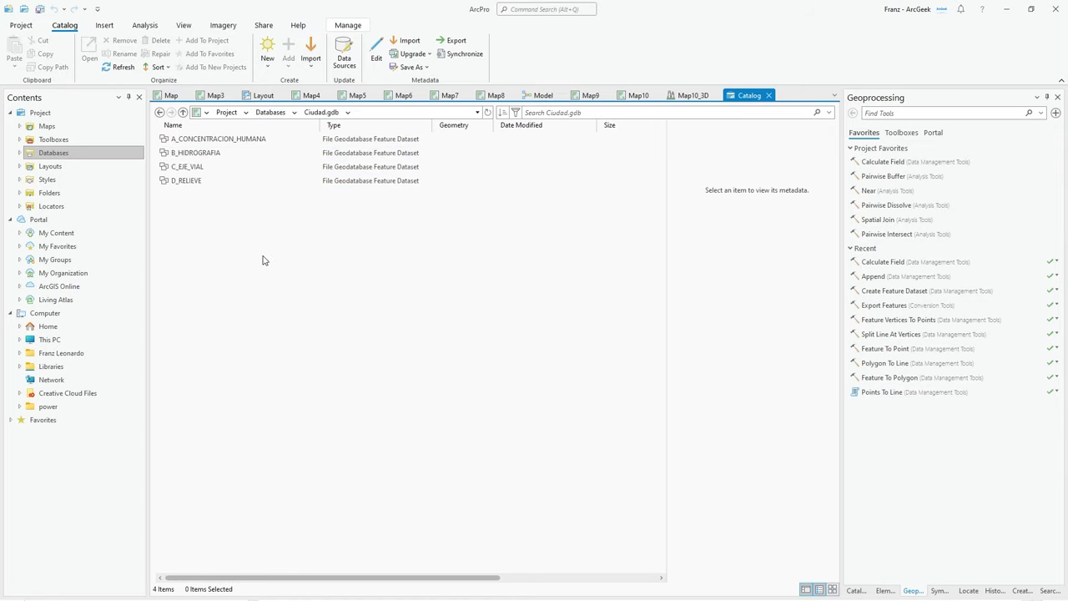
{"action": "double_click", "coordinate": [198, 170]}
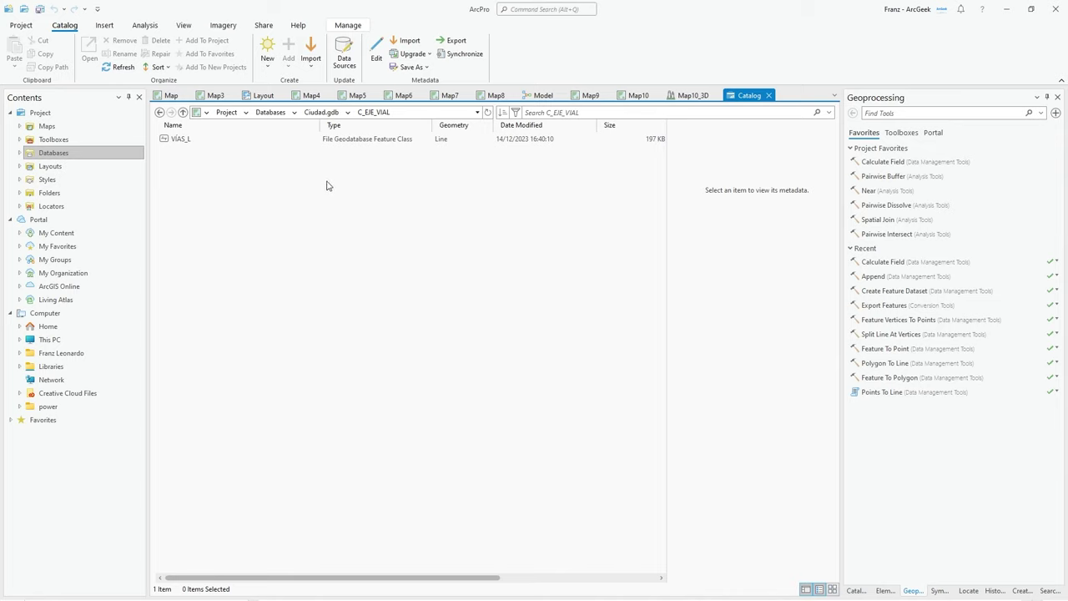
Step: Set up a feature class import into C_EJE_VIAL with VIAS_L.shp from the 15_geodatabase folder as the input, without running it
{"action": "right_click", "coordinate": [246, 241]}
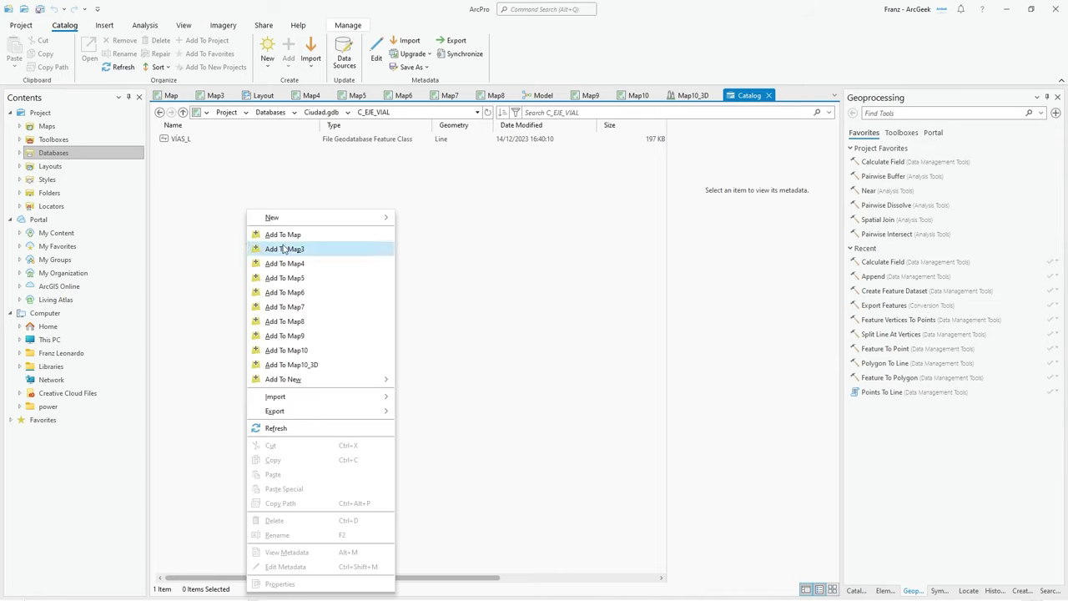
{"action": "mouse_move", "coordinate": [370, 404]}
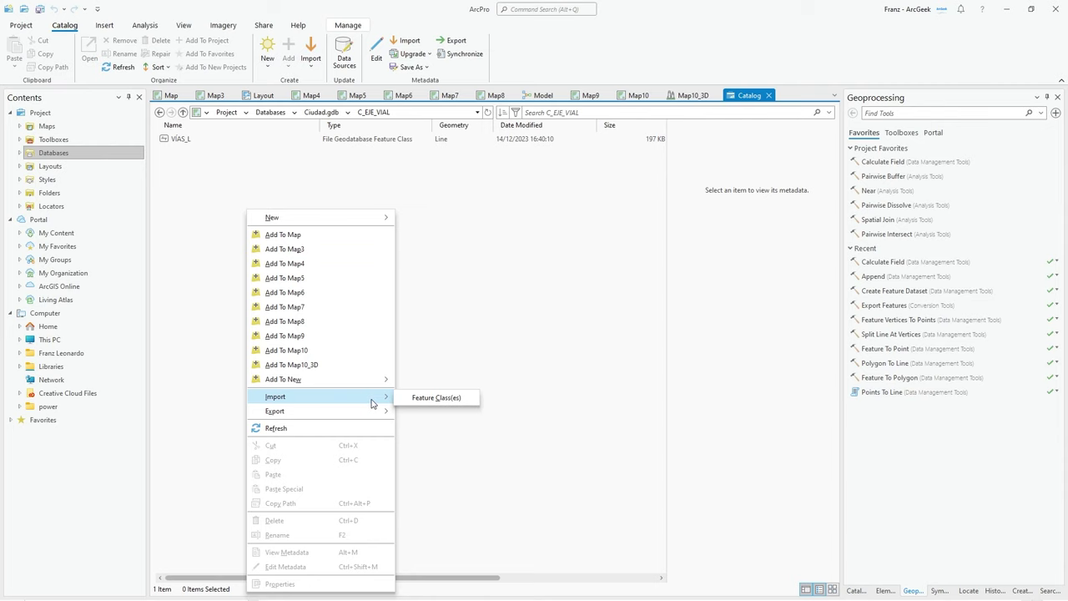
{"action": "left_click", "coordinate": [432, 400]}
{"action": "left_click", "coordinate": [1053, 158]}
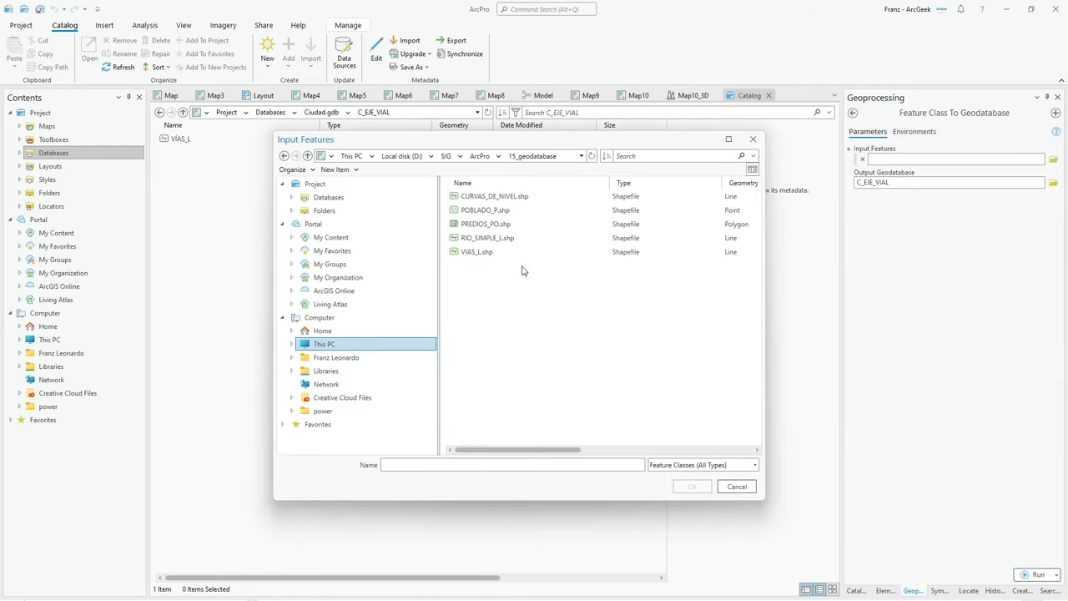
{"action": "left_click", "coordinate": [489, 252]}
{"action": "left_click", "coordinate": [692, 487]}
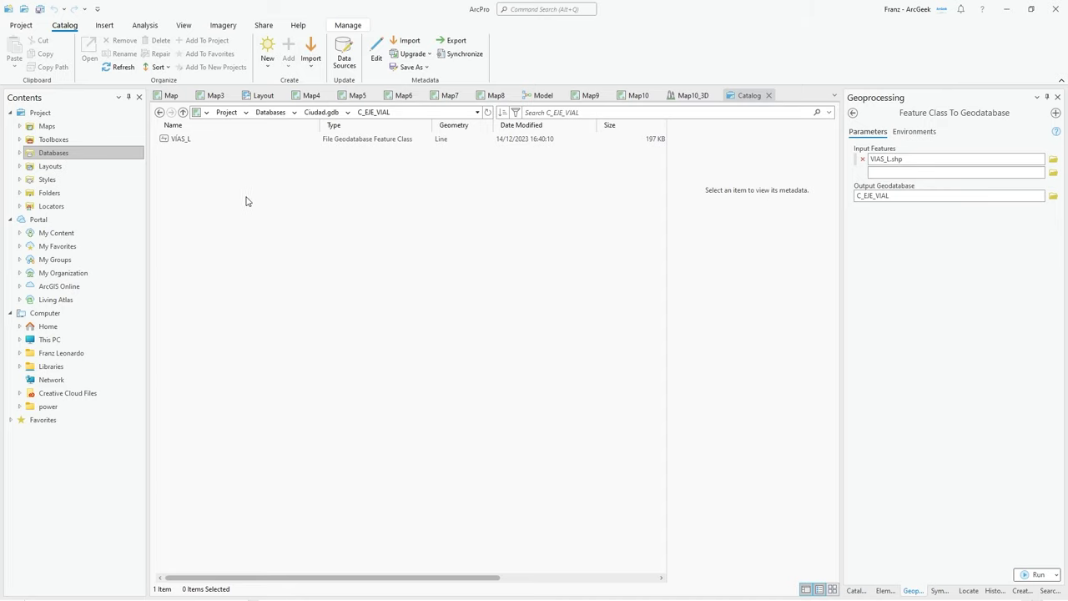
{"action": "left_click", "coordinate": [188, 141]}
{"action": "left_click", "coordinate": [433, 267]}
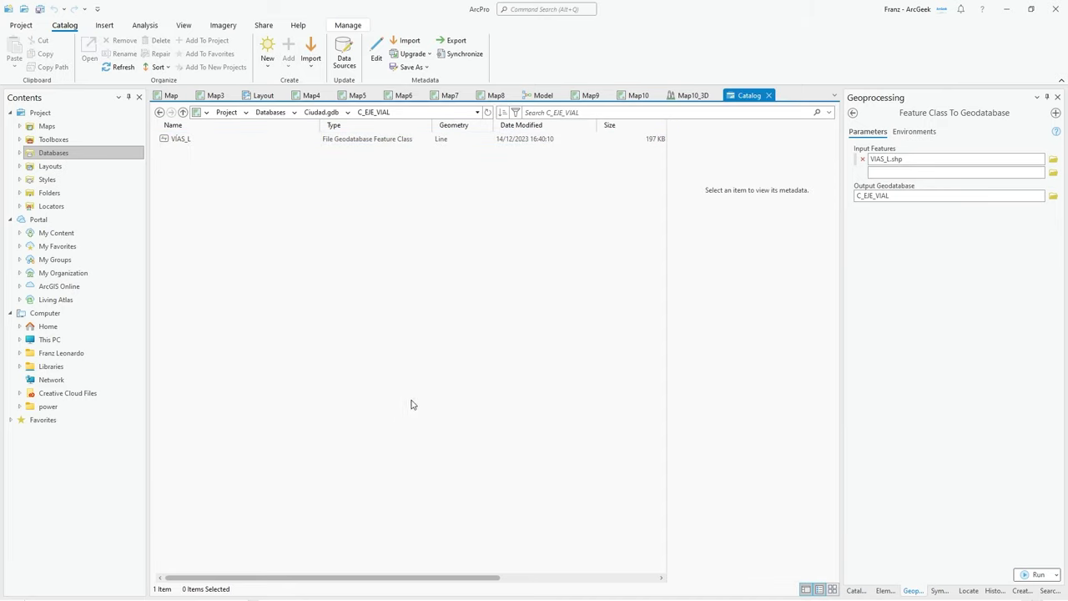
Step: Start a new topology in the C_EJE_VIAL feature dataset and include the VÍAS_L feature class in it
{"action": "right_click", "coordinate": [340, 265]}
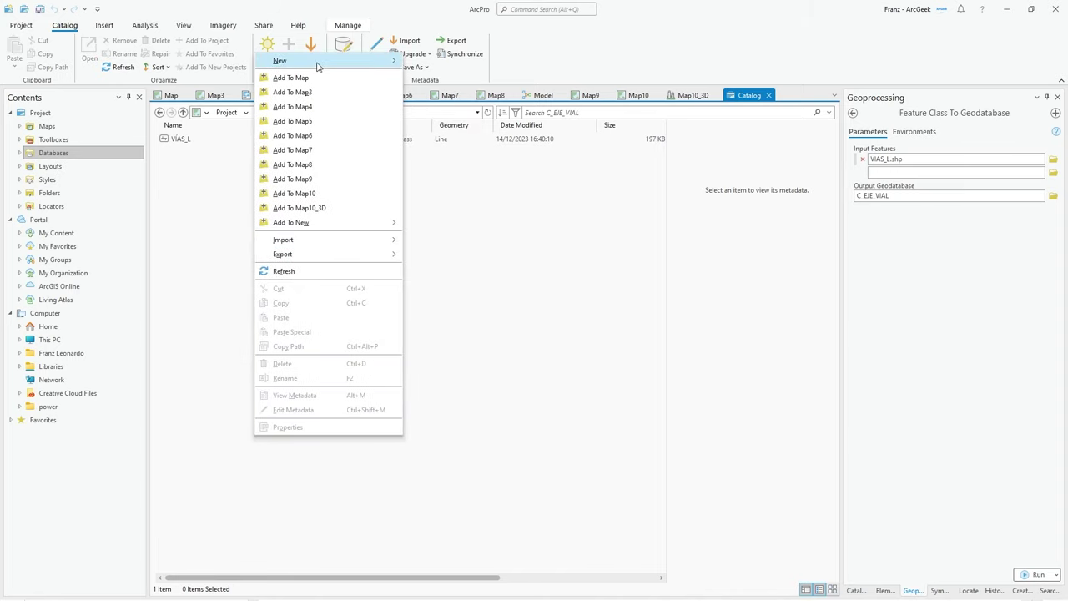
{"action": "mouse_move", "coordinate": [317, 65]}
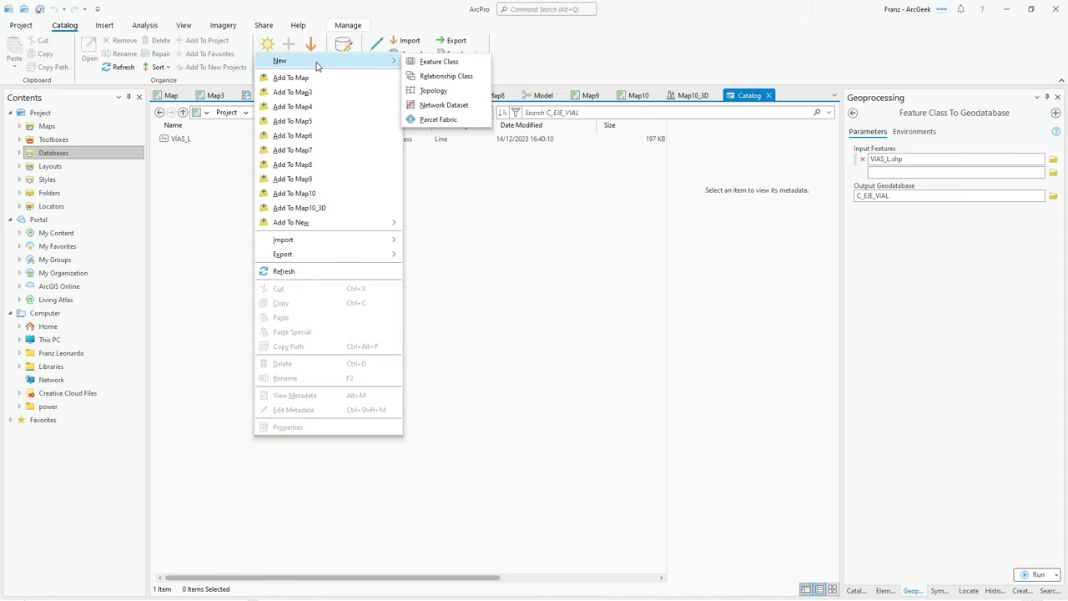
{"action": "left_click", "coordinate": [446, 109]}
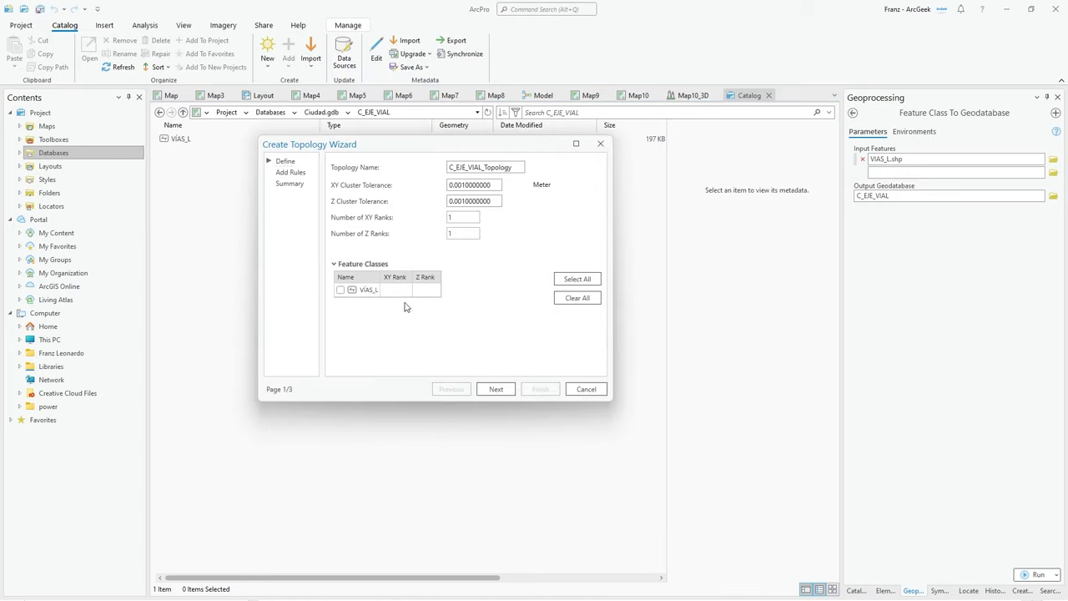
{"action": "left_click", "coordinate": [340, 291]}
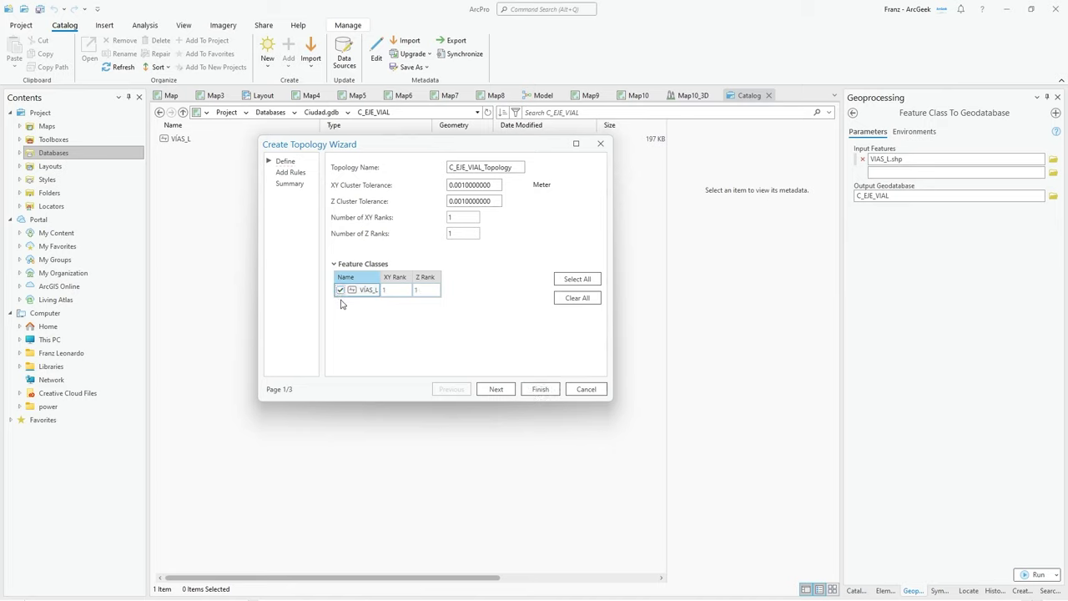
{"action": "left_click", "coordinate": [497, 390]}
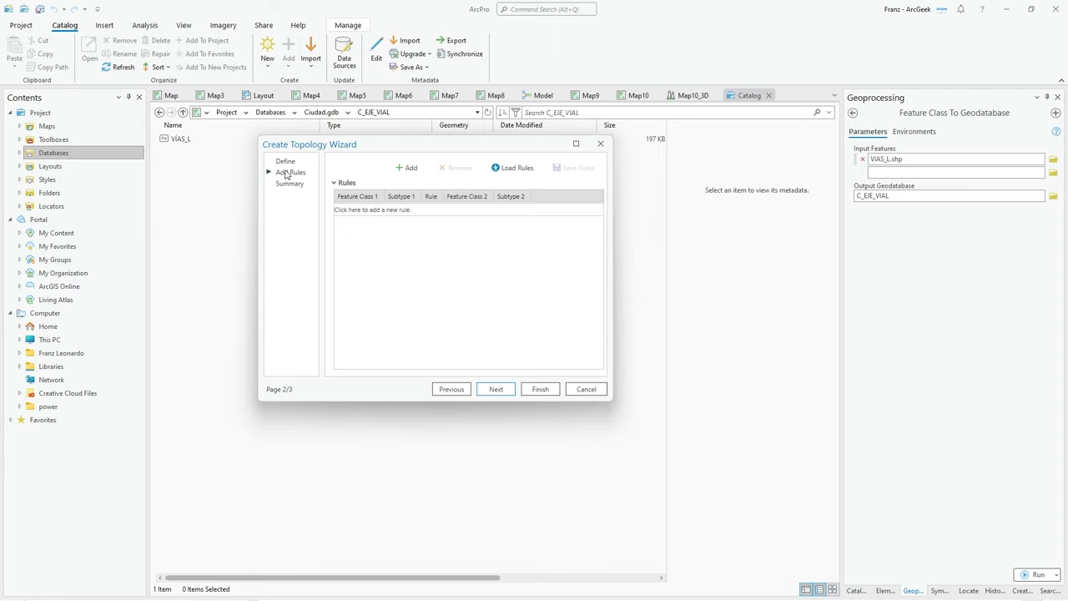
Step: Add the Must Not Overlap (Line) rule for VÍAS_L and consult the manual's list of line topology rules
{"action": "left_click", "coordinate": [363, 212]}
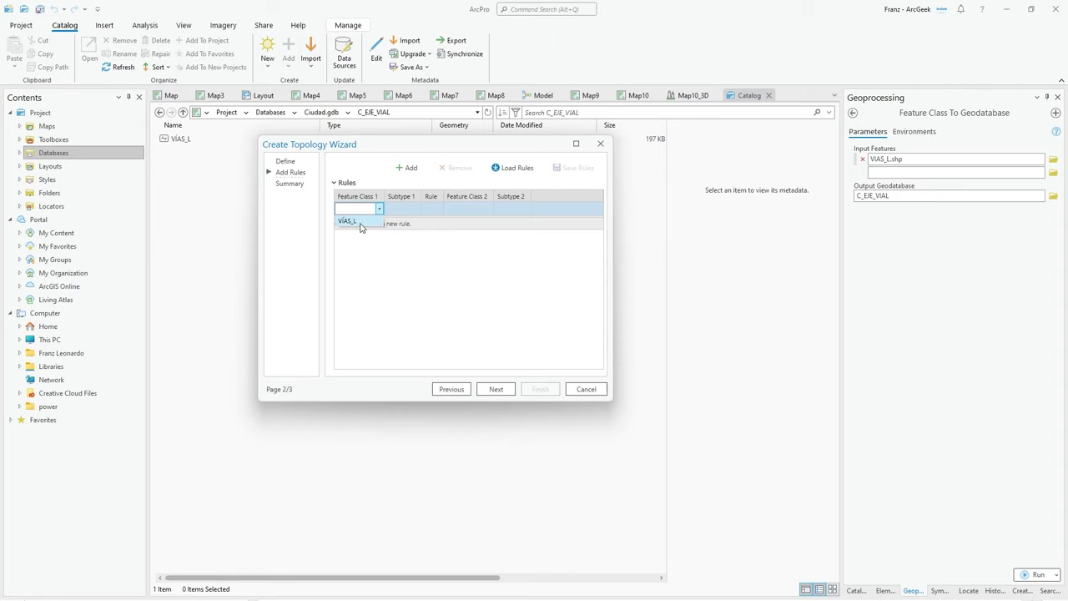
{"action": "left_click", "coordinate": [360, 221]}
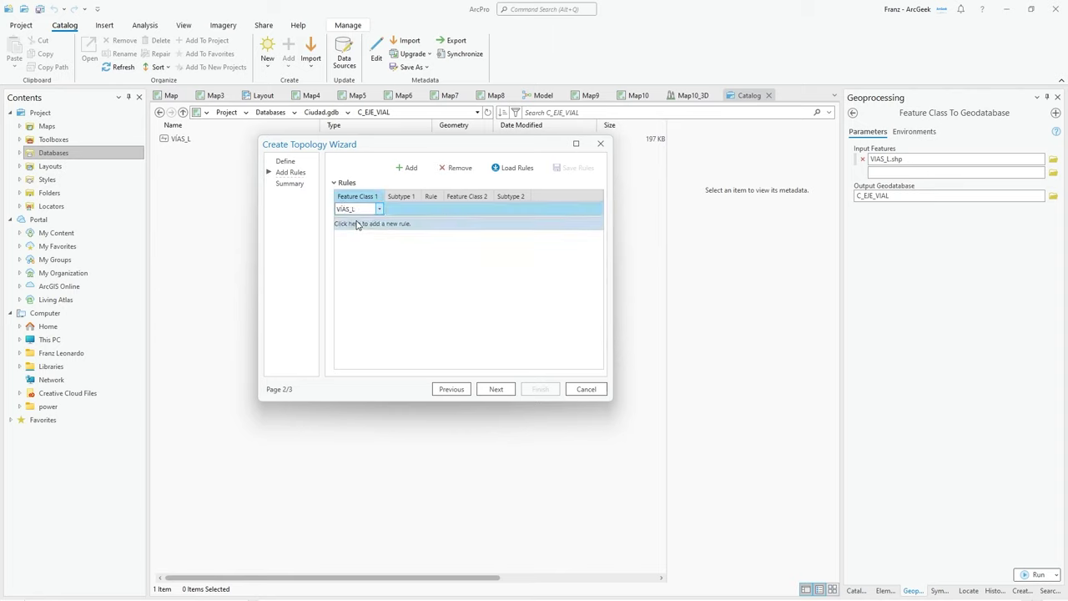
{"action": "left_click", "coordinate": [432, 210]}
{"action": "left_click", "coordinate": [435, 210]}
{"action": "left_click", "coordinate": [438, 210]}
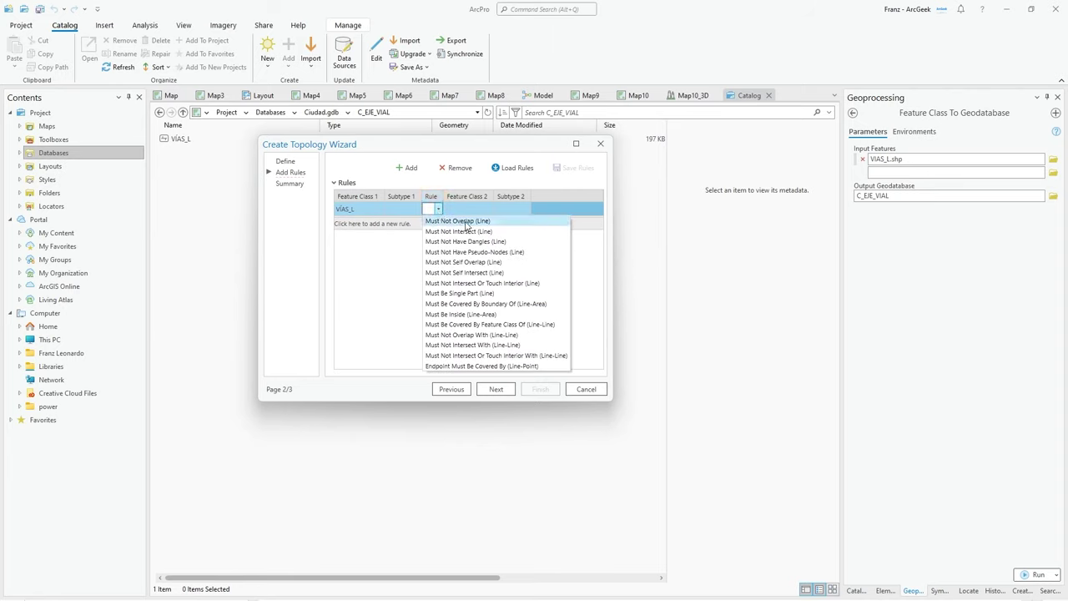
{"action": "key", "text": "alt+Tab"}
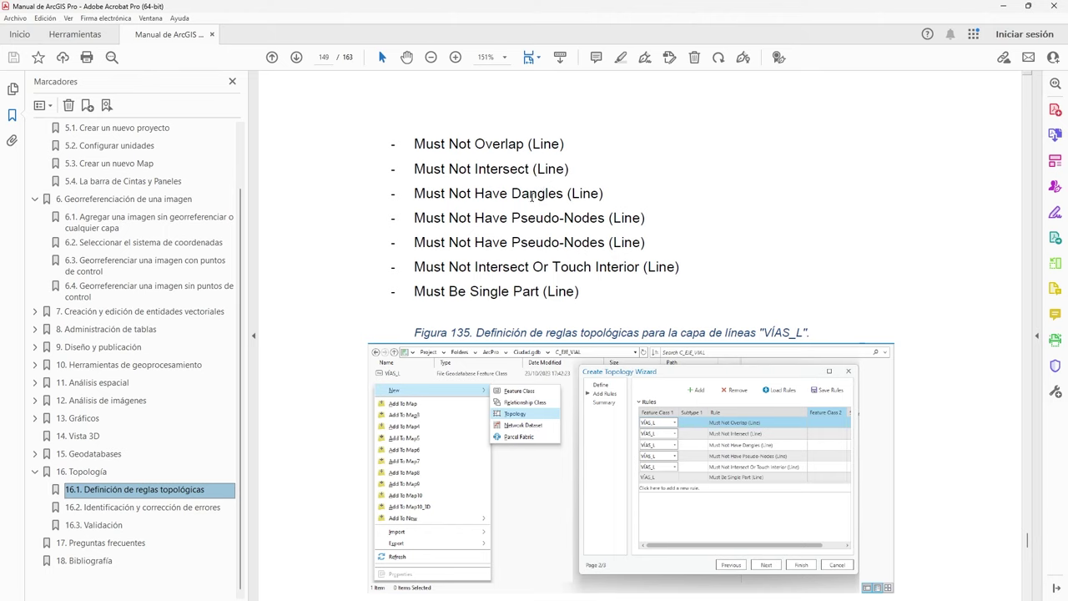
{"action": "key", "text": "alt+Tab"}
Step: Add the VÍAS_L line rules Must Not Intersect, Dangles, Pseudo-Nodes, Self Overlap, Self Intersect, Intersect Or Touch Interior, and Must Be Single Part
{"action": "left_click", "coordinate": [365, 225]}
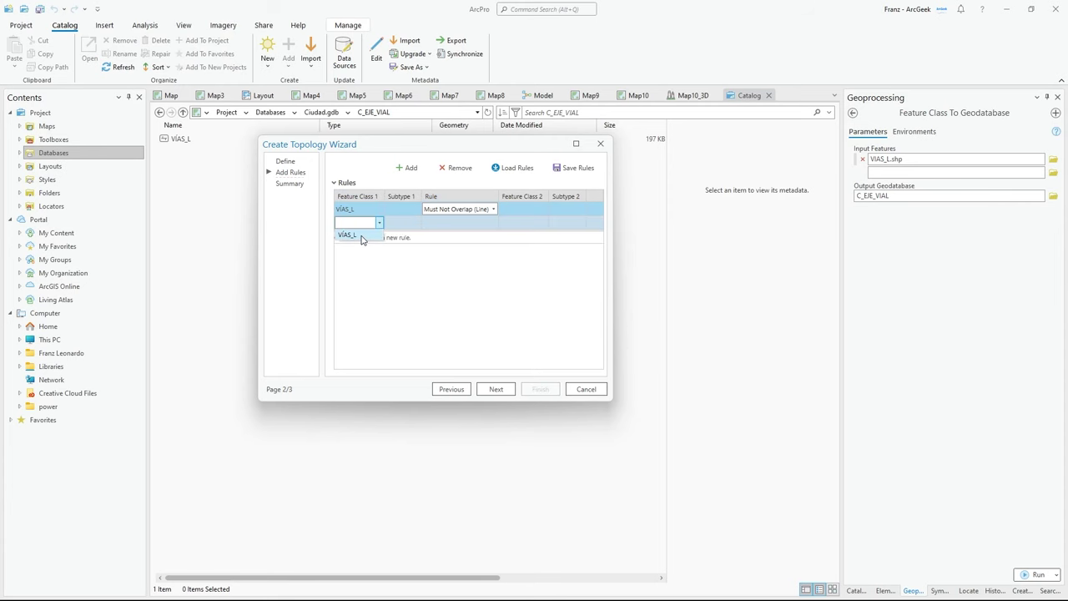
{"action": "left_click", "coordinate": [362, 236]}
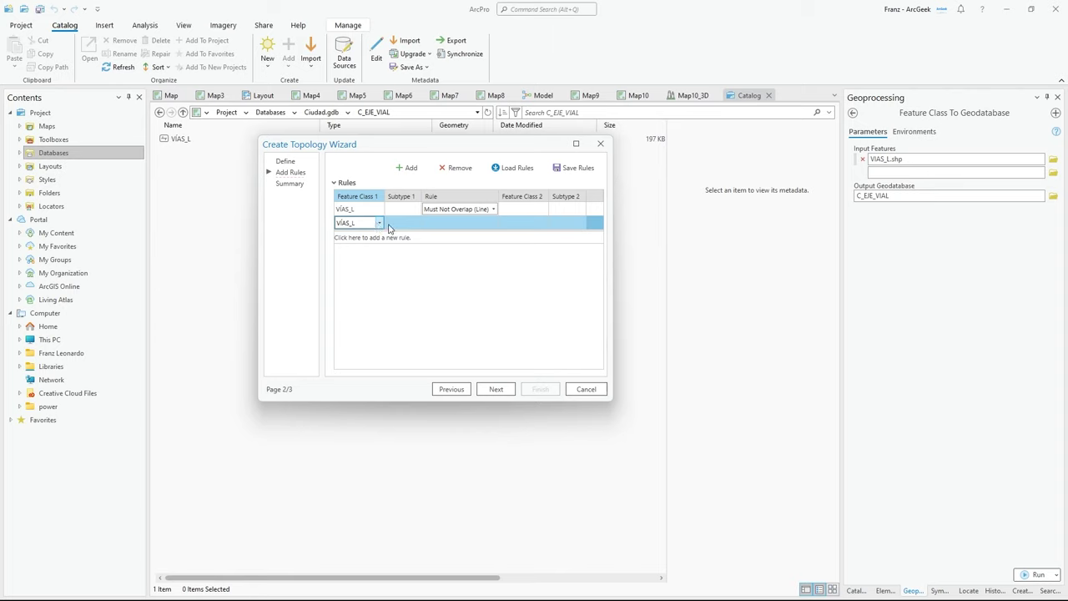
{"action": "left_click", "coordinate": [459, 223]}
{"action": "left_click", "coordinate": [460, 225]}
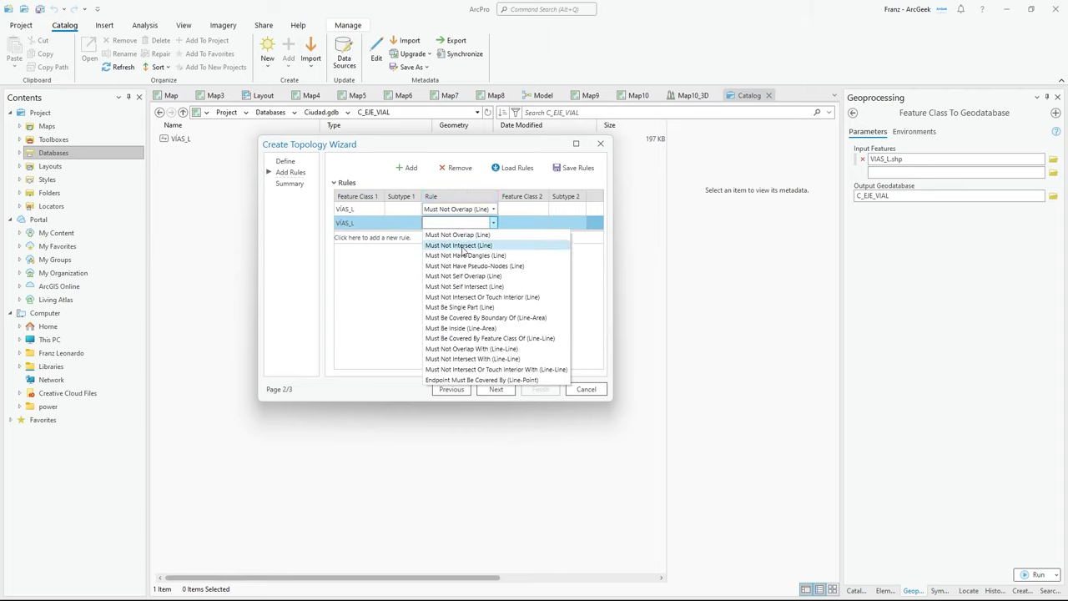
{"action": "left_click", "coordinate": [464, 246]}
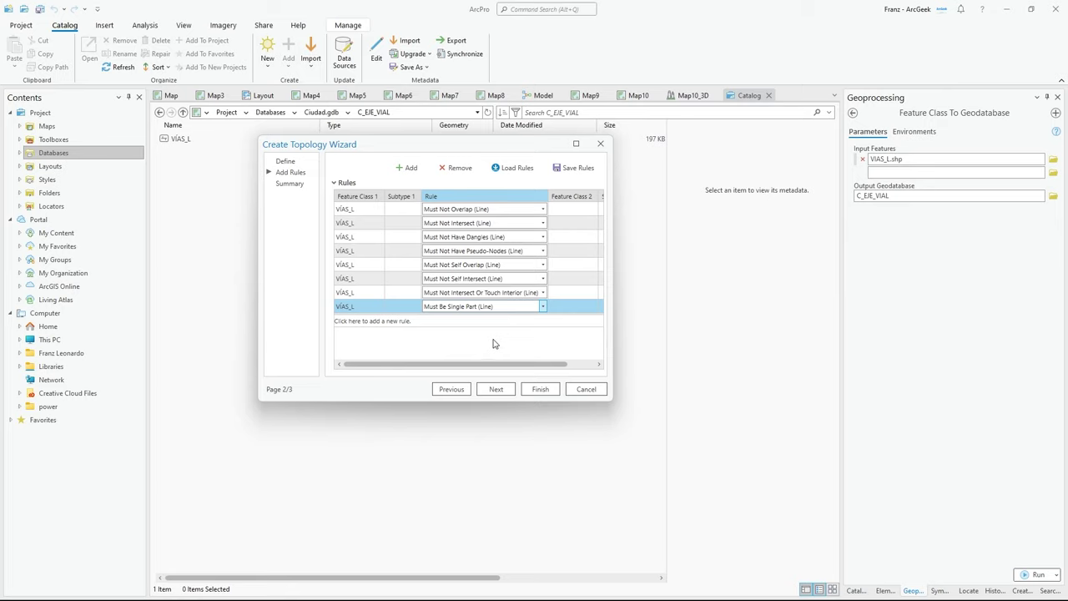
Step: Finish creating the C_EJE_VIAL topology, then refresh Ciudad.gdb and reopen the C_EJE_VIAL feature dataset
{"action": "left_click", "coordinate": [496, 392]}
{"action": "left_click", "coordinate": [539, 391]}
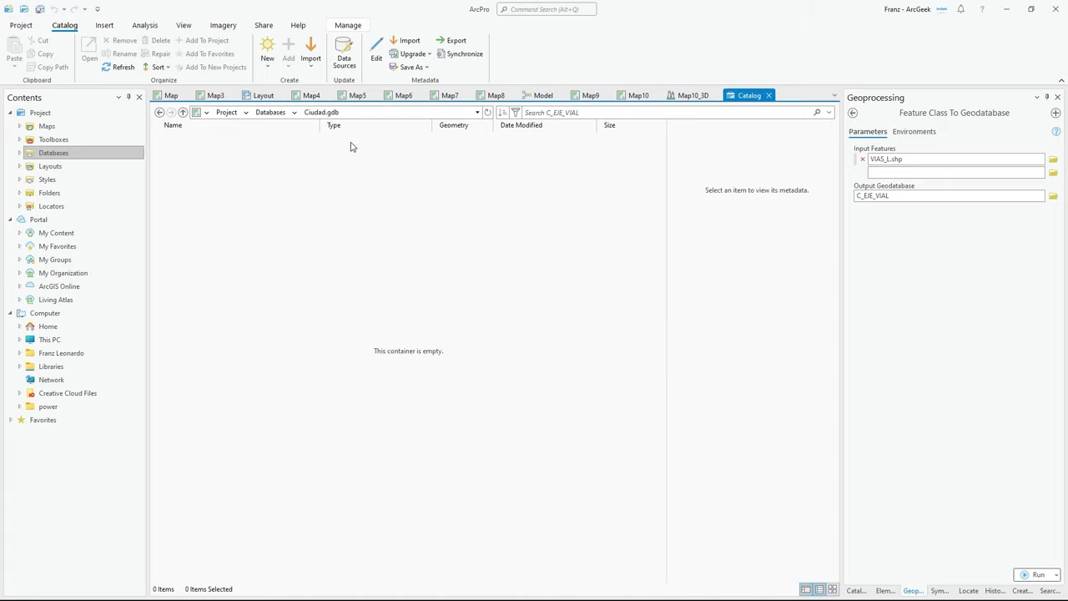
{"action": "left_click", "coordinate": [323, 113]}
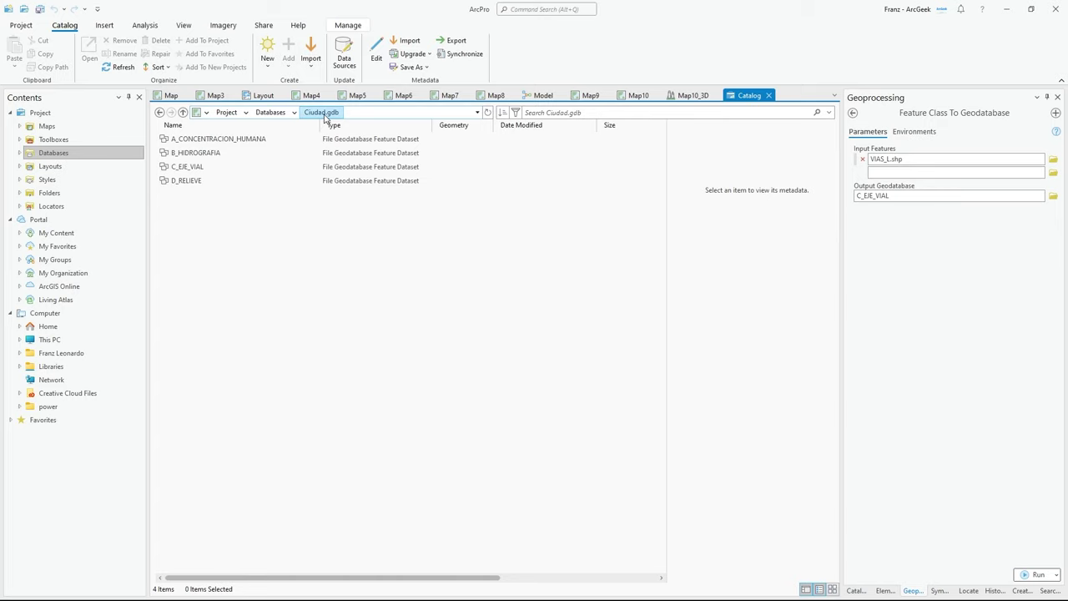
{"action": "left_click", "coordinate": [489, 113]}
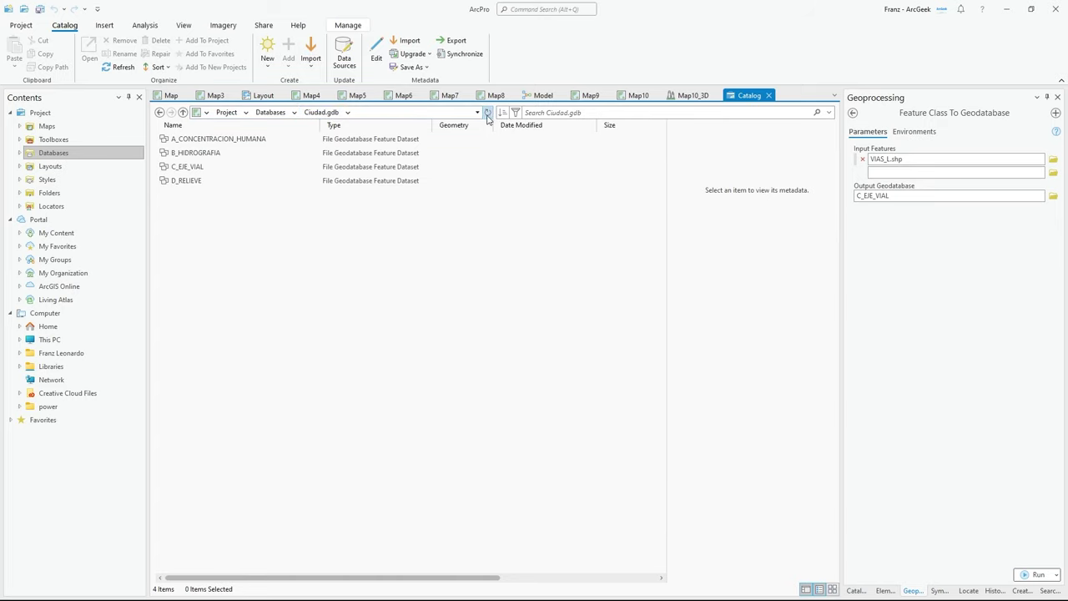
{"action": "double_click", "coordinate": [189, 171]}
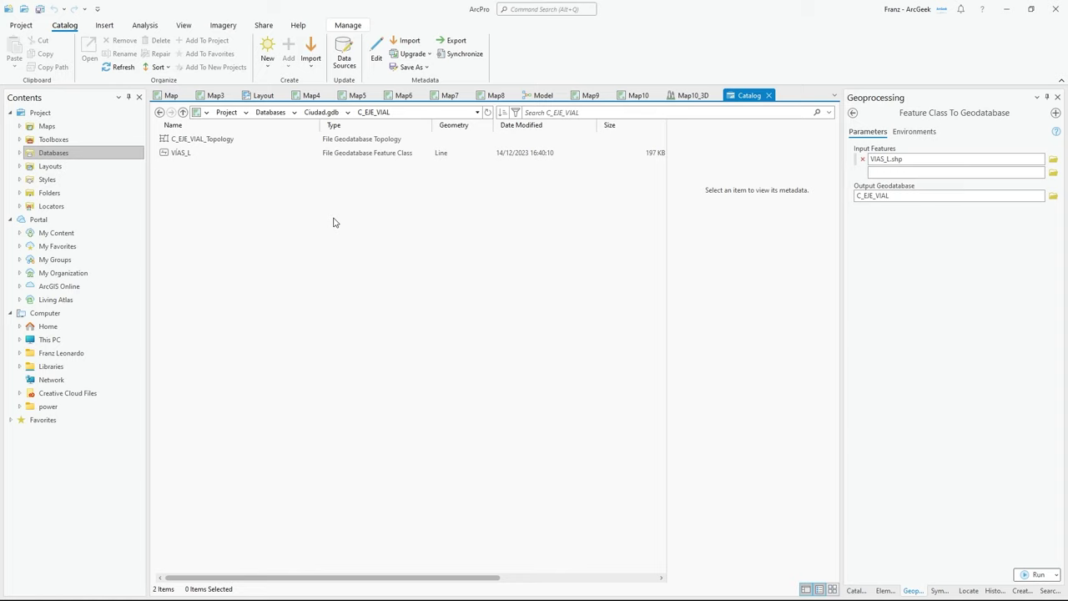
Step: Start a new topology in the A_CONCENTRACION_HUMANA feature dataset of Ciudad.gdb and include only the PREDIOS_PO feature class
{"action": "left_click", "coordinate": [333, 112]}
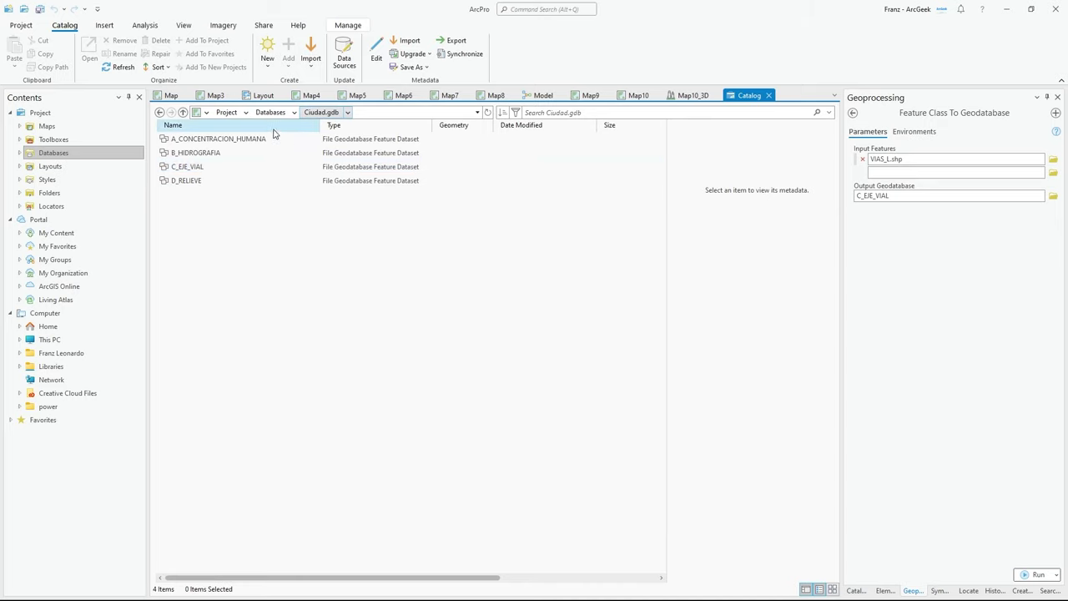
{"action": "double_click", "coordinate": [222, 140]}
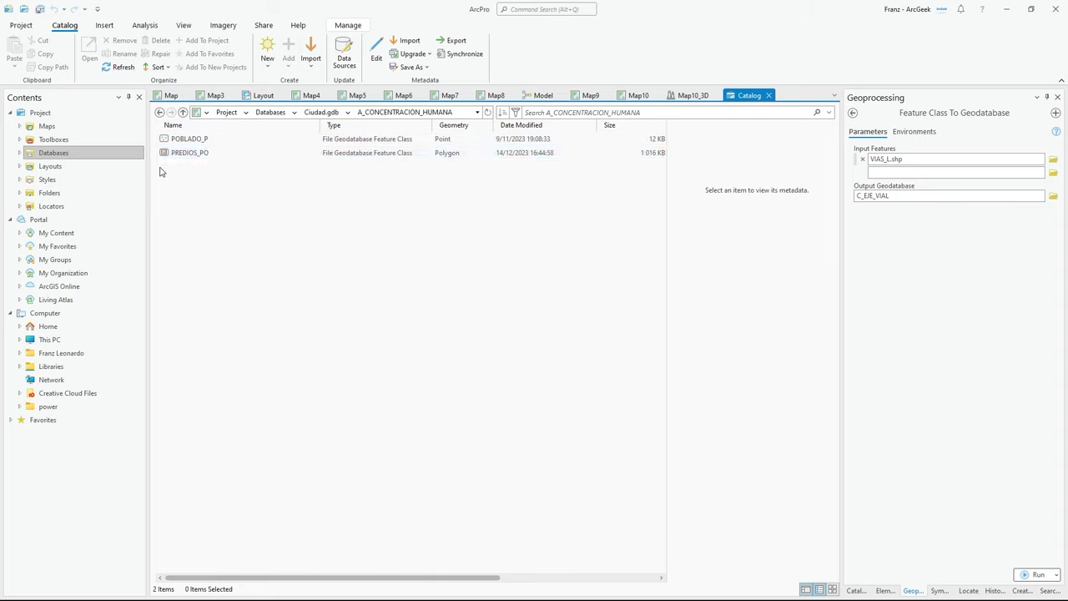
{"action": "right_click", "coordinate": [207, 231]}
{"action": "mouse_move", "coordinate": [295, 220]}
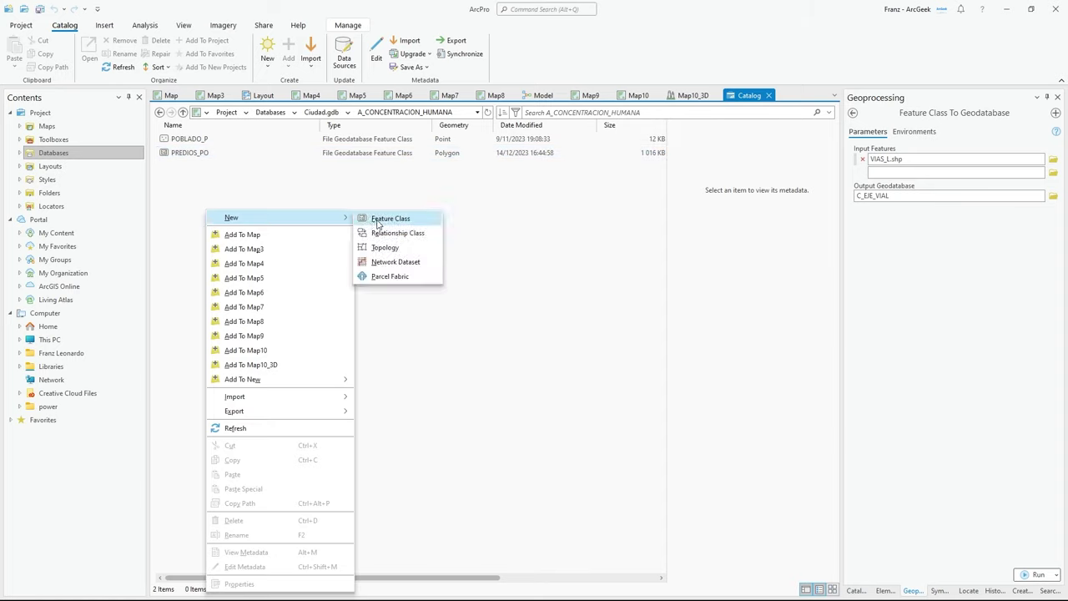
{"action": "left_click", "coordinate": [395, 249]}
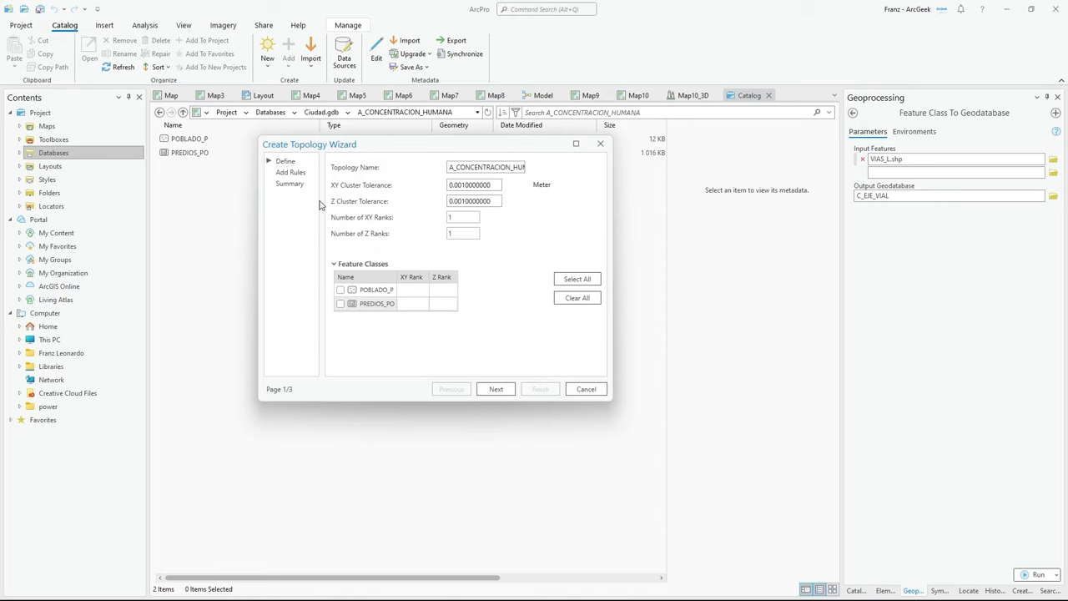
{"action": "left_click", "coordinate": [339, 305]}
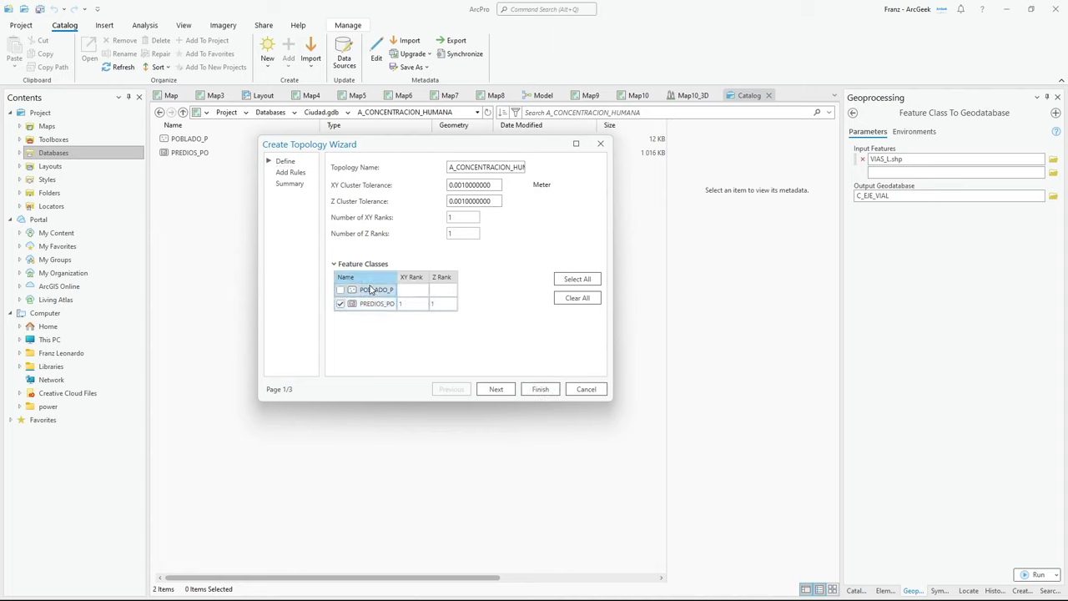
{"action": "left_click", "coordinate": [491, 390]}
Step: Add the Must Not Have Gaps (Area) and Must Not Overlap (Area) rules for PREDIOS_PO
{"action": "left_click", "coordinate": [357, 211]}
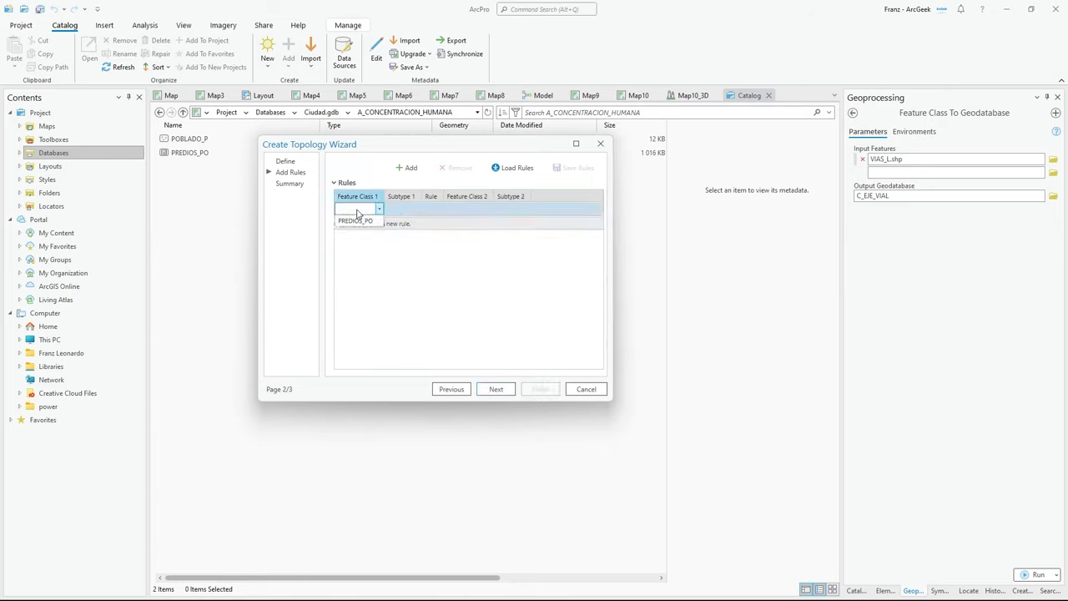
{"action": "left_click", "coordinate": [354, 221]}
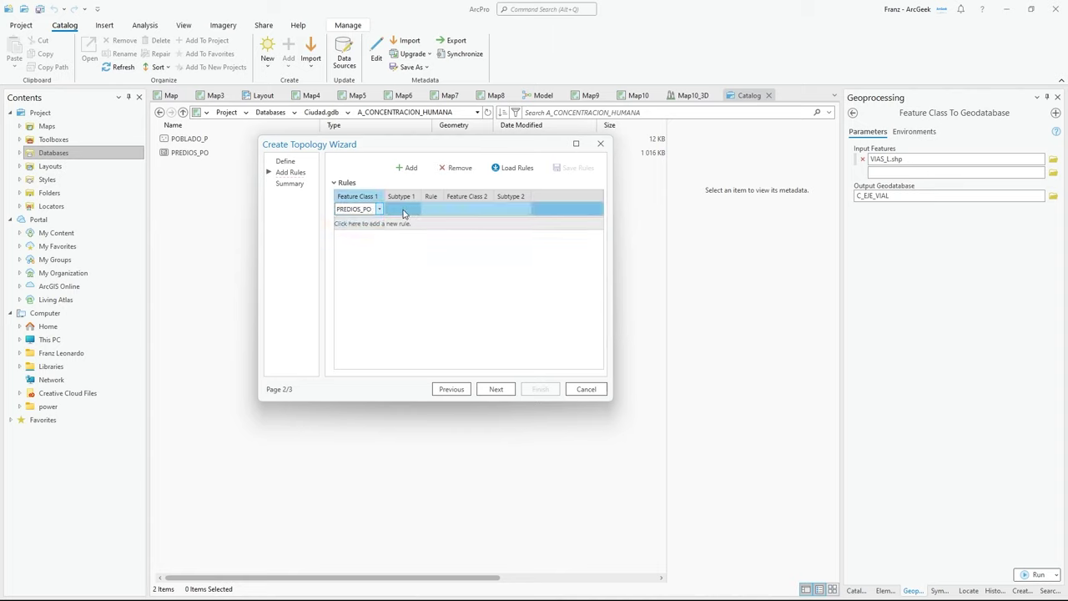
{"action": "left_click", "coordinate": [430, 211]}
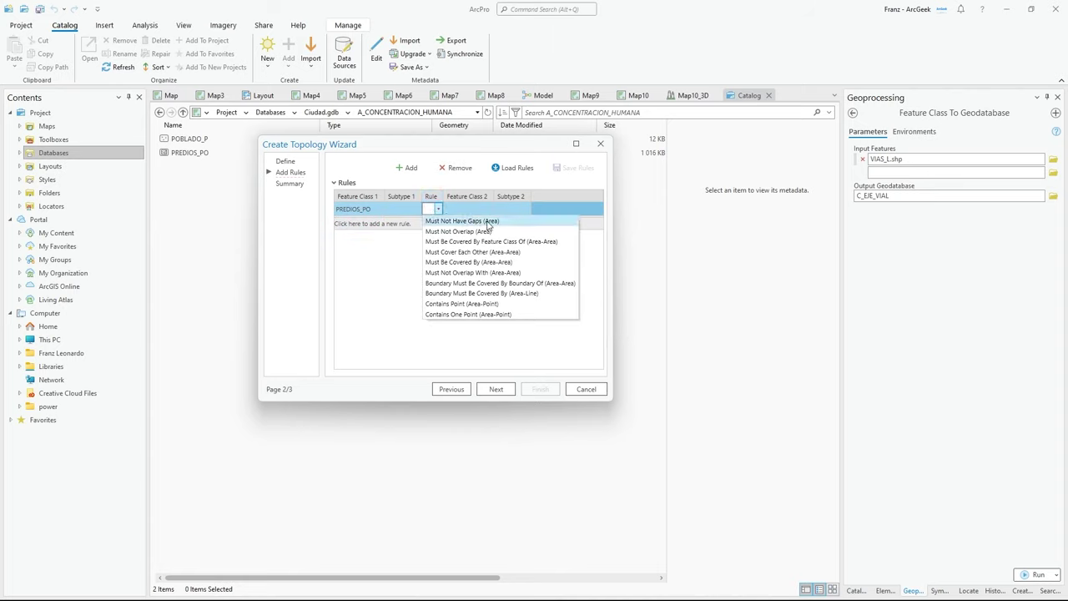
{"action": "left_click", "coordinate": [467, 221]}
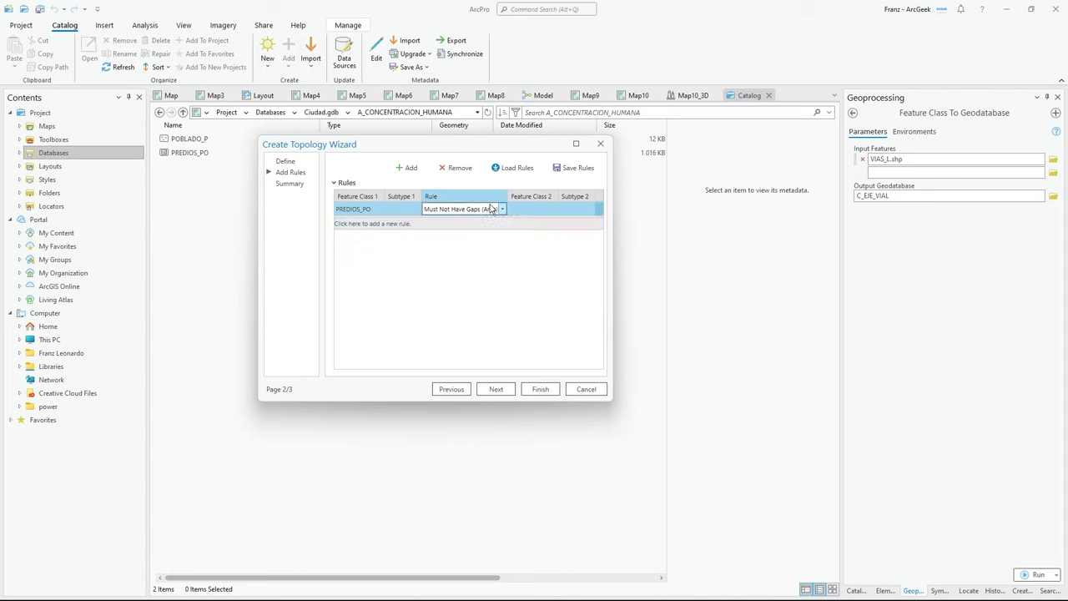
{"action": "left_click", "coordinate": [355, 225]}
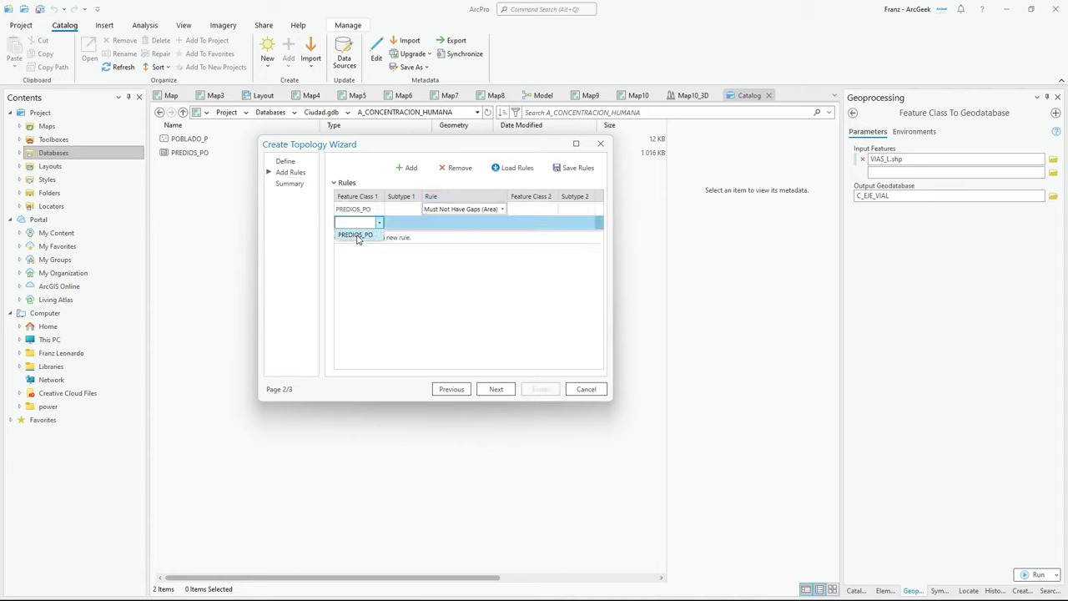
{"action": "left_click", "coordinate": [356, 234]}
{"action": "left_click", "coordinate": [462, 223]}
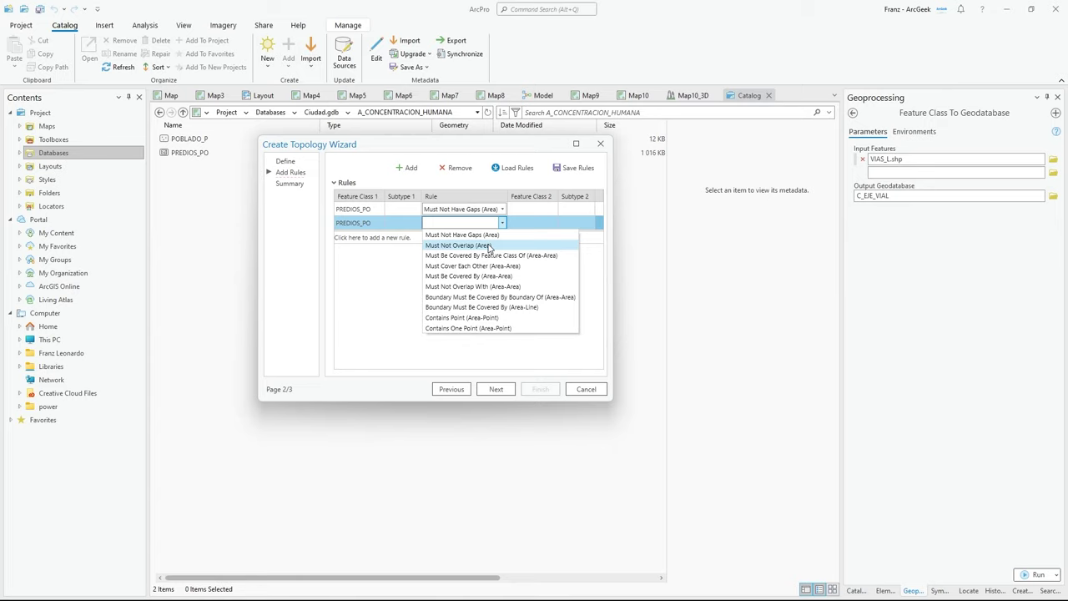
{"action": "left_click", "coordinate": [489, 246]}
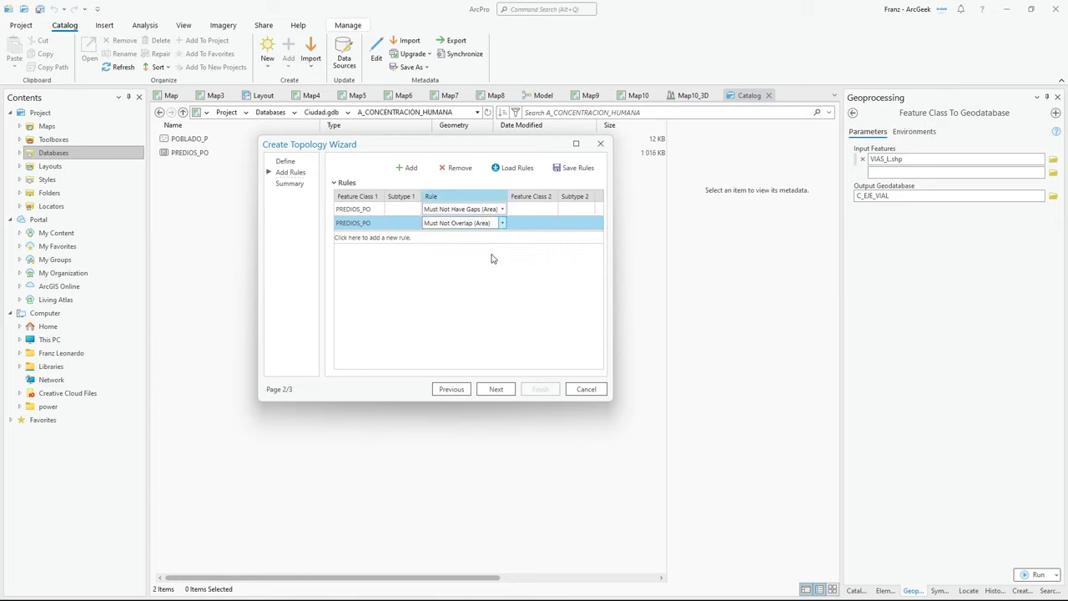
Step: Finish creating the A_CONCENTRACION_HUMANA topology, then refresh Ciudad.gdb and reopen the A_CONCENTRACION_HUMANA feature dataset
{"action": "left_click", "coordinate": [496, 389]}
{"action": "left_click", "coordinate": [538, 389]}
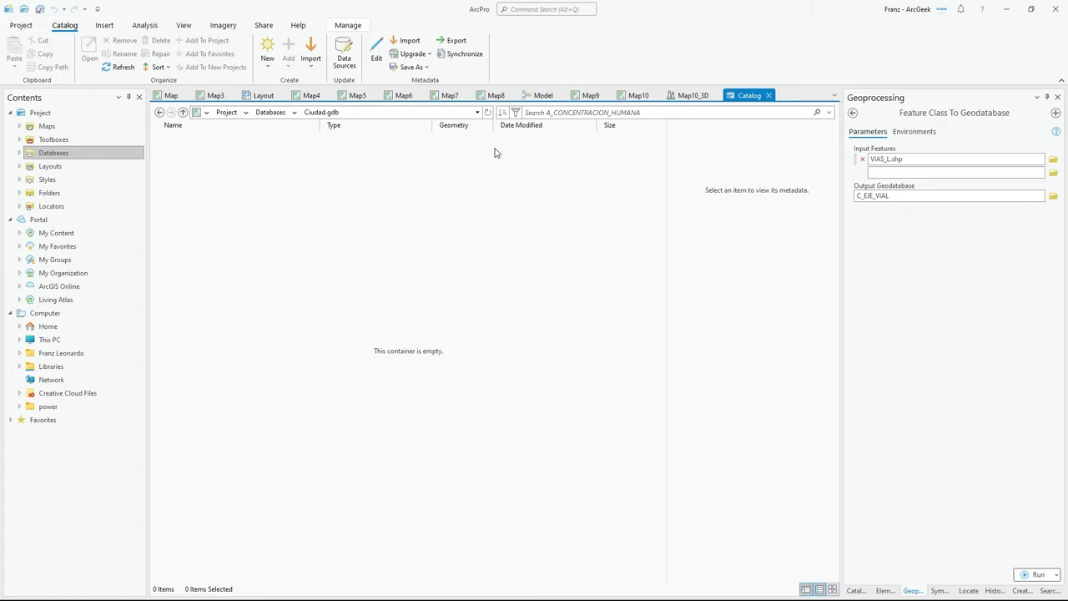
{"action": "left_click", "coordinate": [488, 113]}
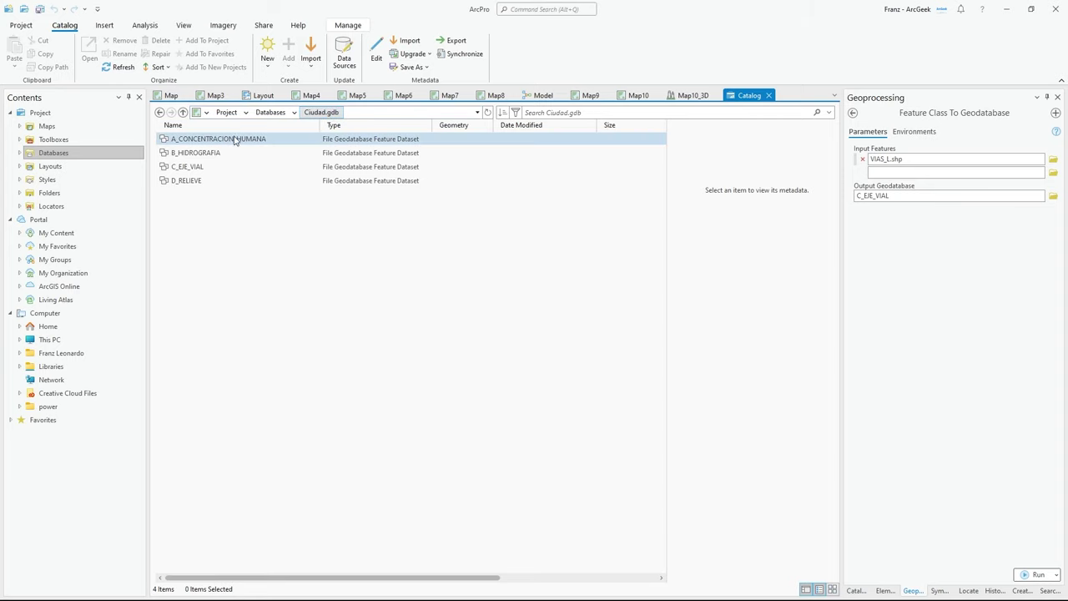
{"action": "double_click", "coordinate": [208, 142]}
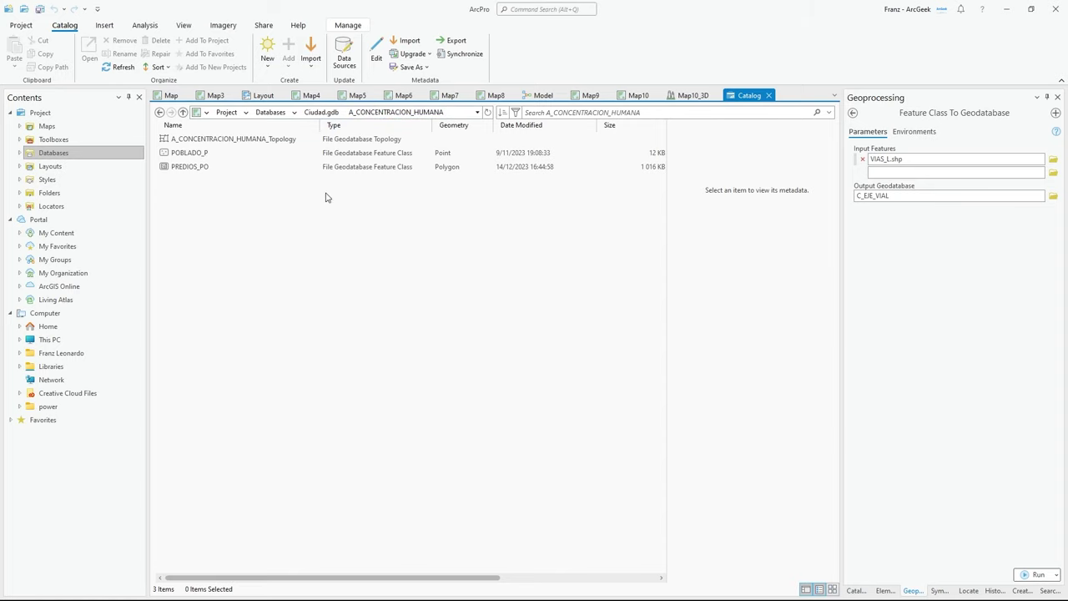
Step: Switch to Map5 and add A_CONCENTRACION_HUMANA_Topology from the A_CONCENTRACION_HUMANA dataset of Ciudad.gdb
{"action": "left_click", "coordinate": [359, 98]}
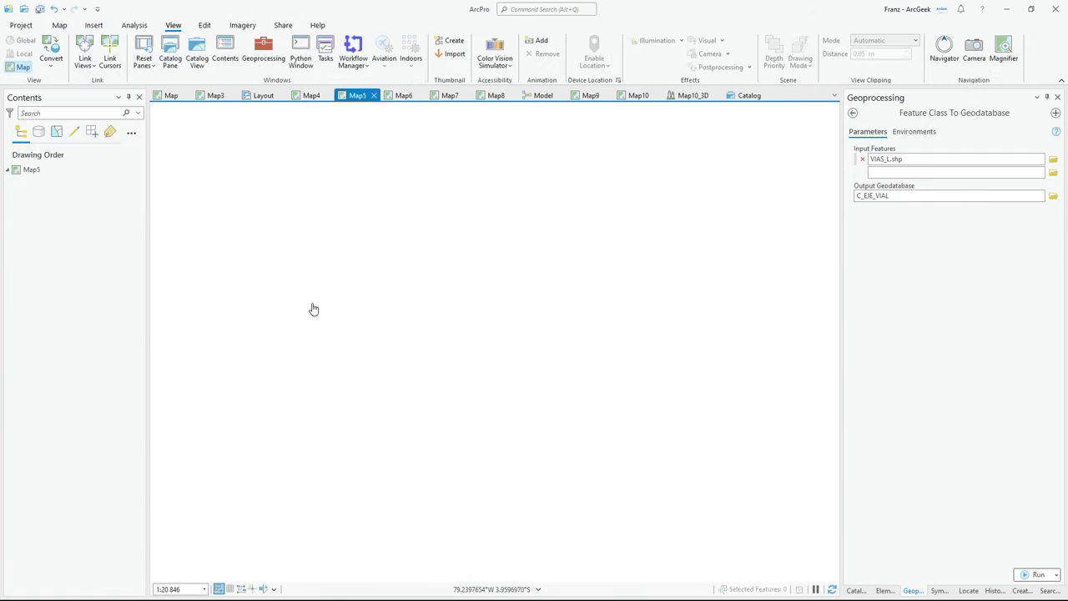
{"action": "left_click", "coordinate": [60, 27]}
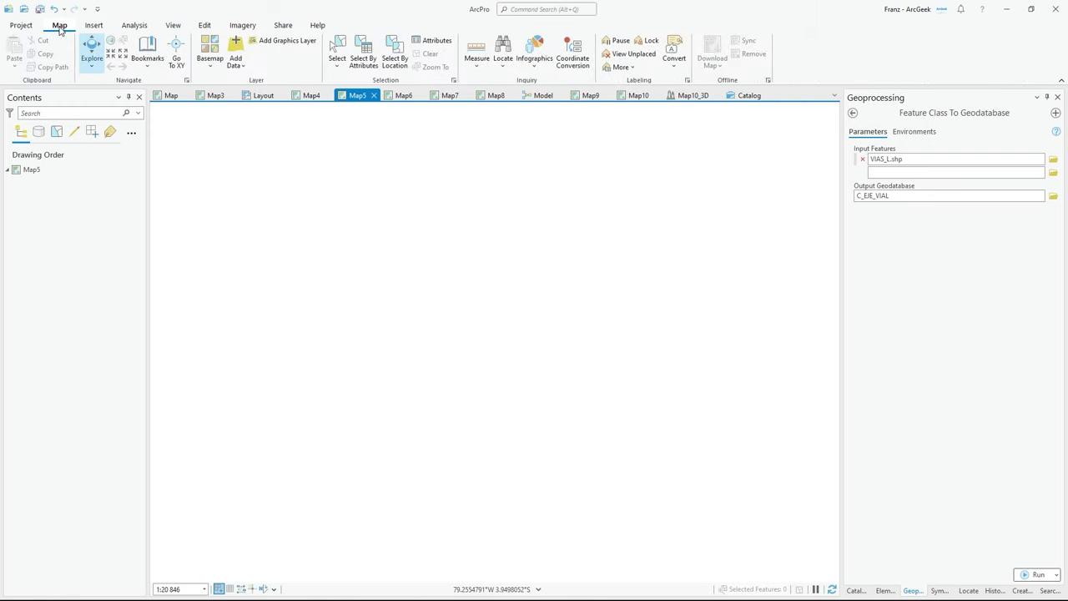
{"action": "left_click", "coordinate": [235, 52]}
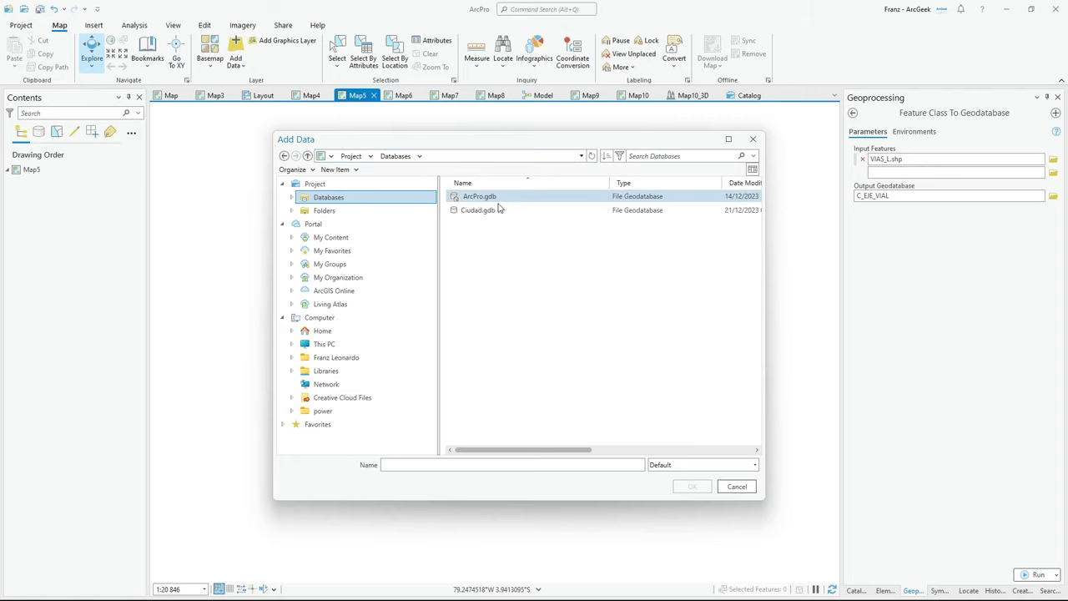
{"action": "left_click", "coordinate": [482, 212]}
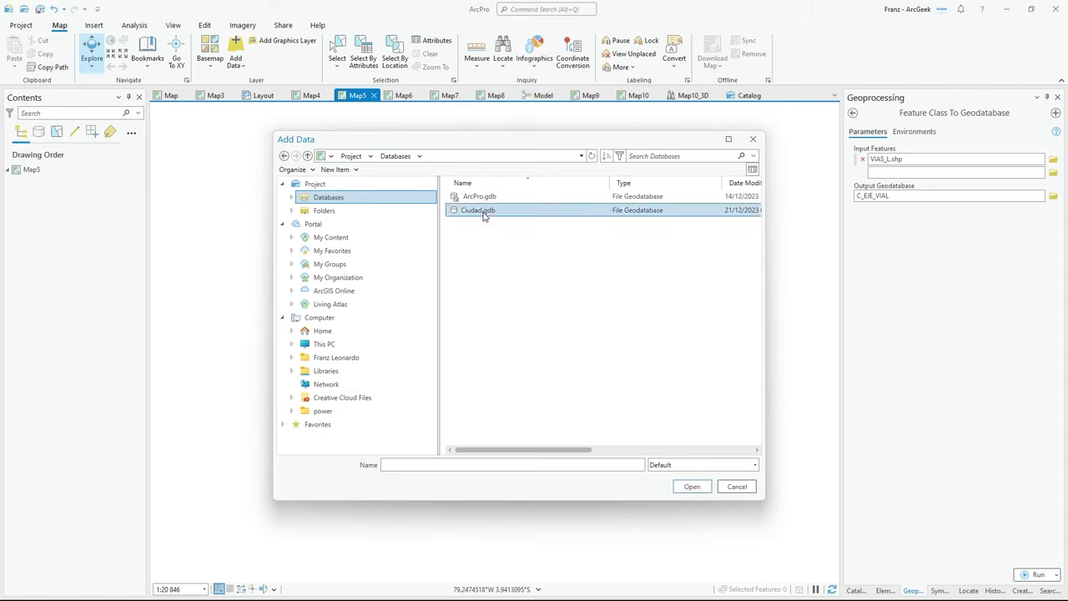
{"action": "double_click", "coordinate": [488, 213]}
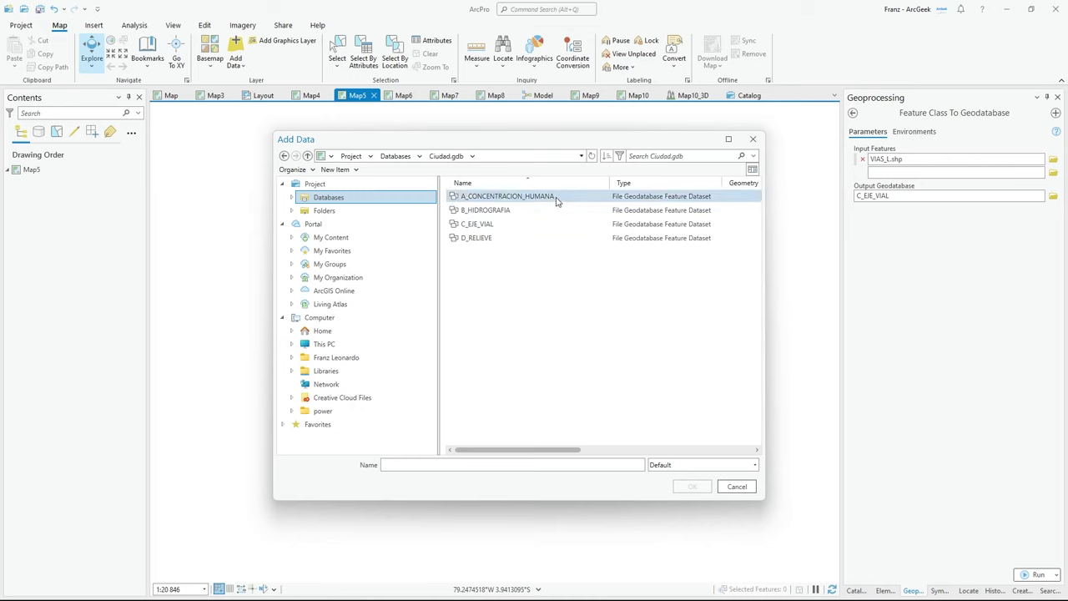
{"action": "left_click", "coordinate": [503, 198]}
{"action": "double_click", "coordinate": [503, 198]}
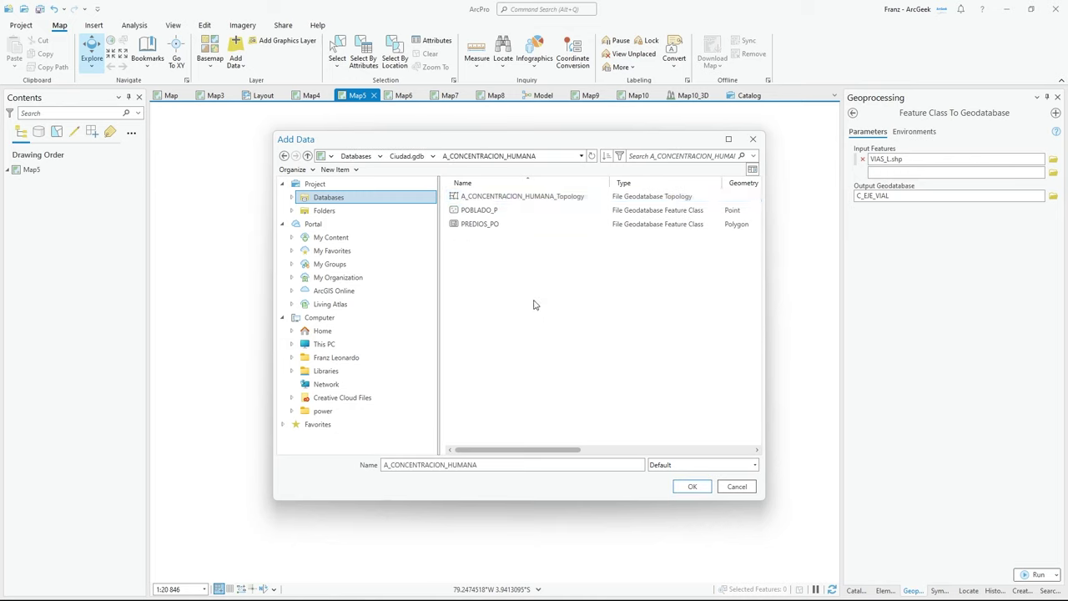
{"action": "left_click", "coordinate": [501, 201]}
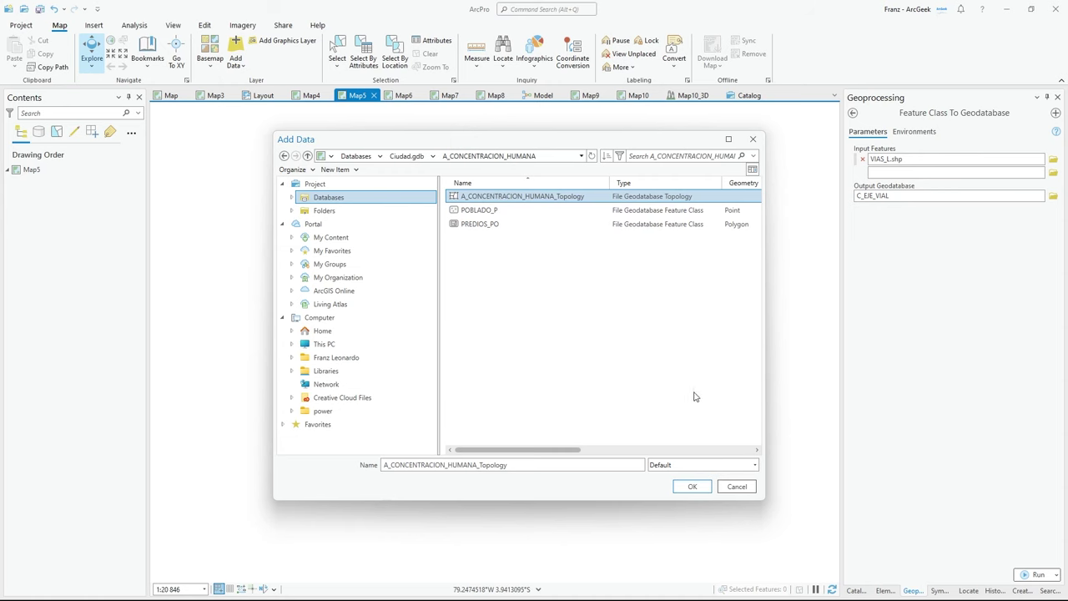
{"action": "left_click", "coordinate": [692, 486]}
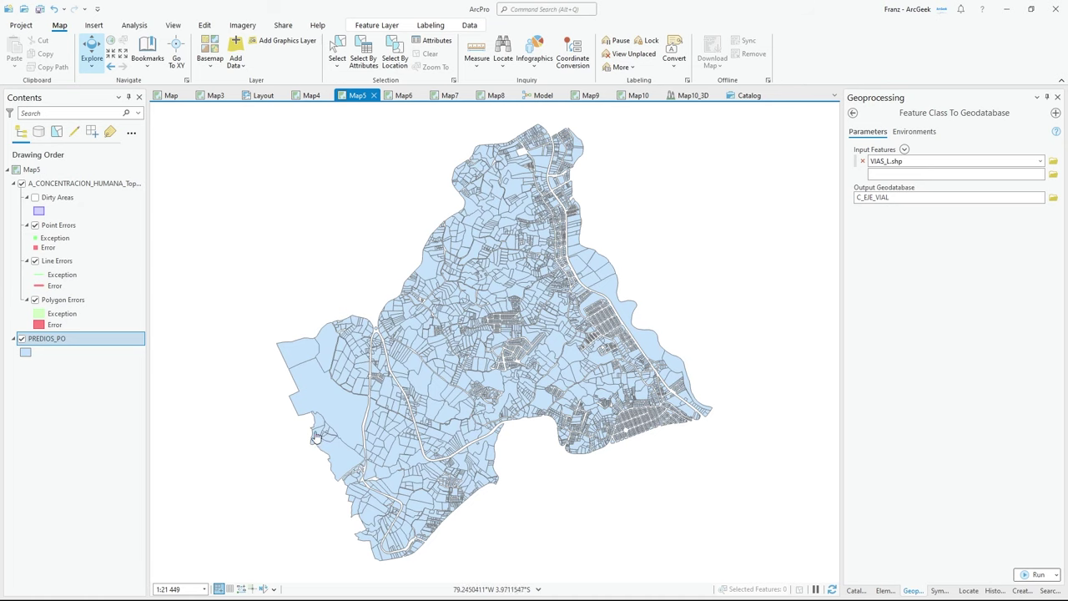
Step: Add C_EJE_VIAL_Topology from the C_EJE_VIAL dataset of Ciudad.gdb to Map5
{"action": "left_click", "coordinate": [235, 55]}
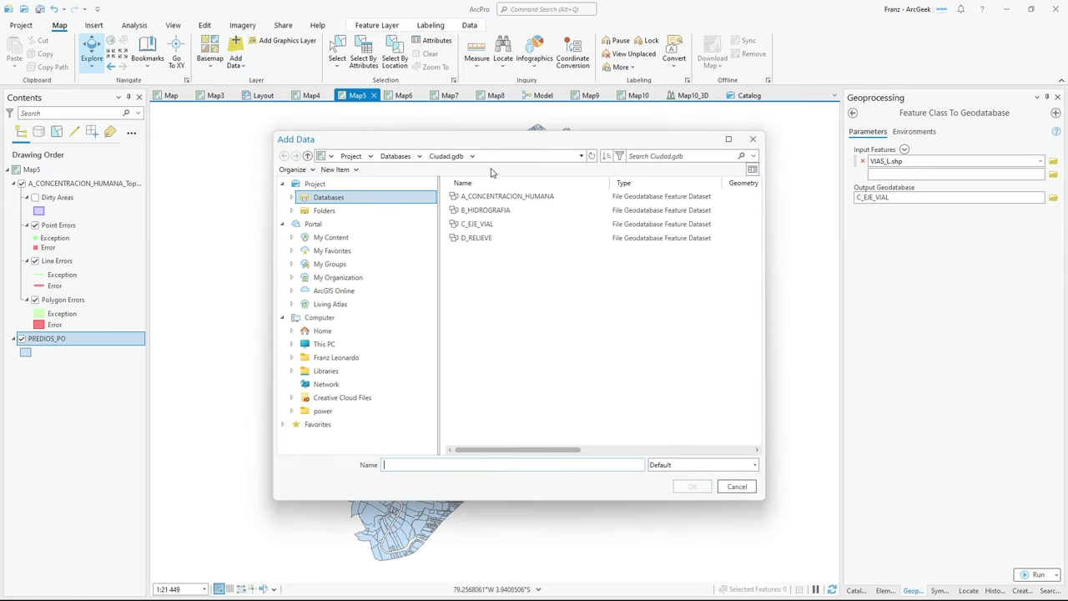
{"action": "double_click", "coordinate": [476, 225]}
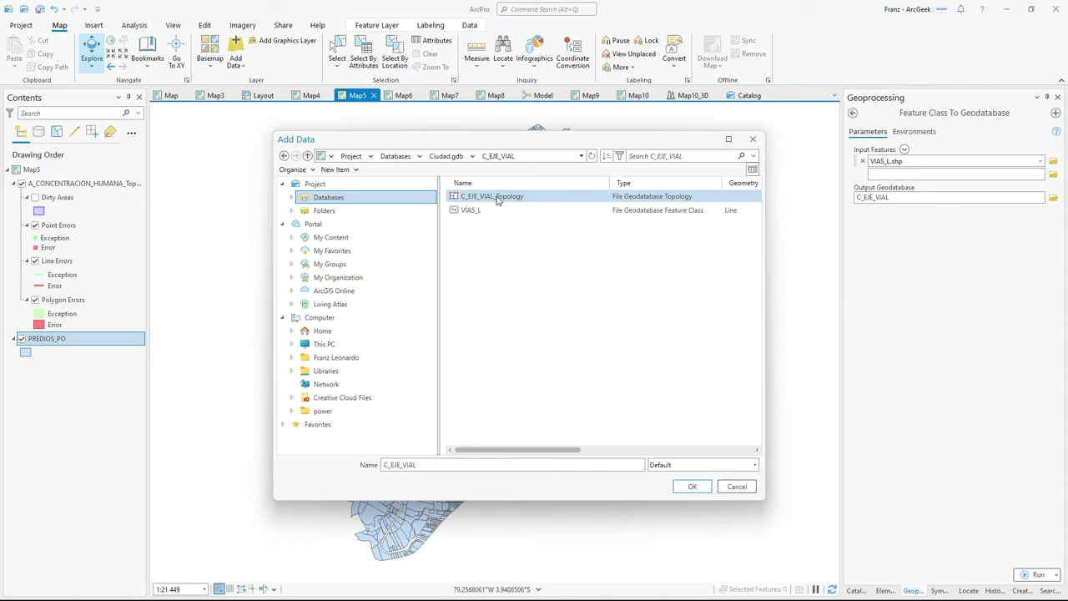
{"action": "left_click", "coordinate": [497, 199]}
{"action": "left_click", "coordinate": [692, 486]}
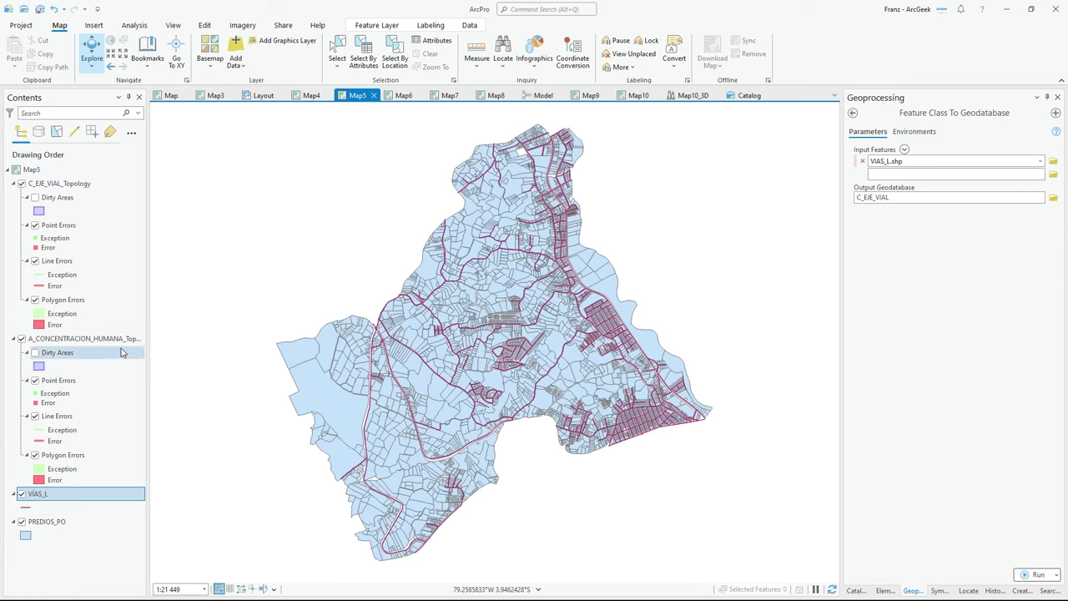
Step: Hide the A_CONCENTRACION_HUMANA topology and PREDIOS_PO layers, and examine how the VÍAS_L street lines meet at the junctions
{"action": "left_click", "coordinate": [22, 339]}
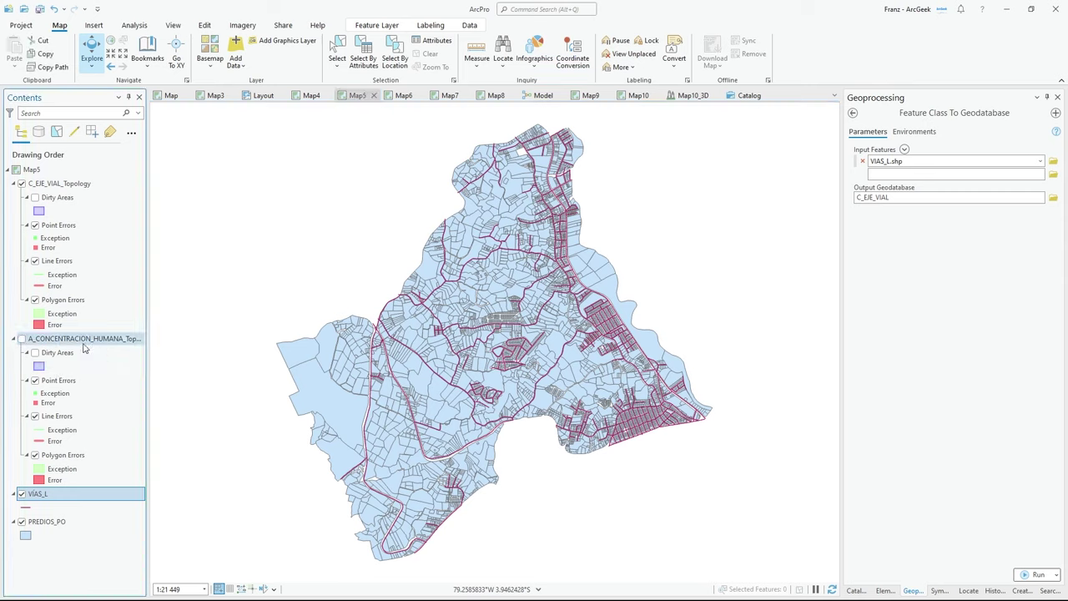
{"action": "left_click", "coordinate": [22, 521]}
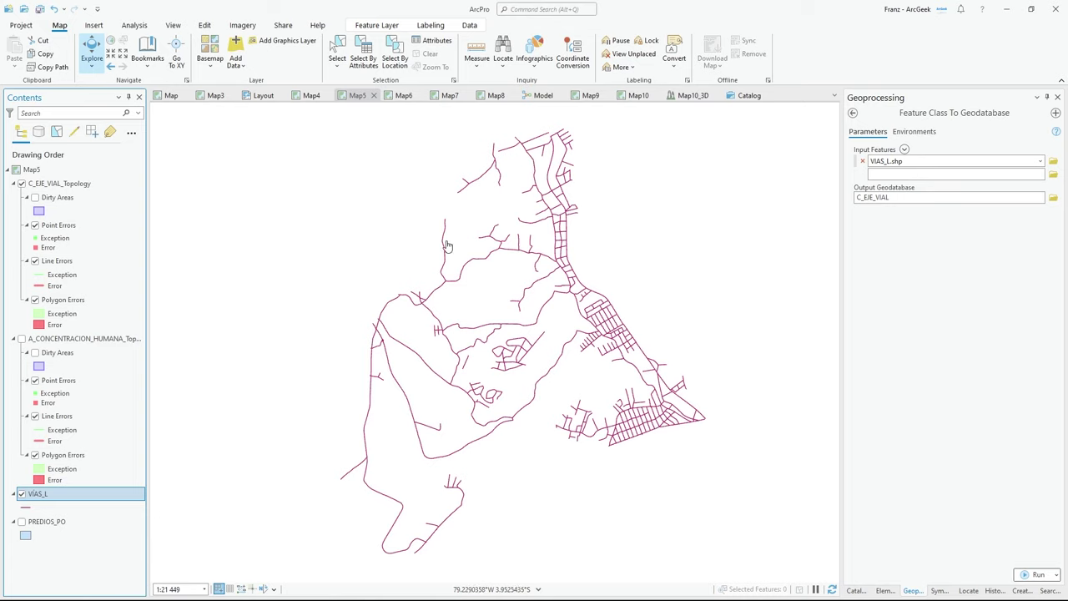
{"action": "scroll", "coordinate": [666, 445], "scroll_direction": "up", "scroll_amount": 10}
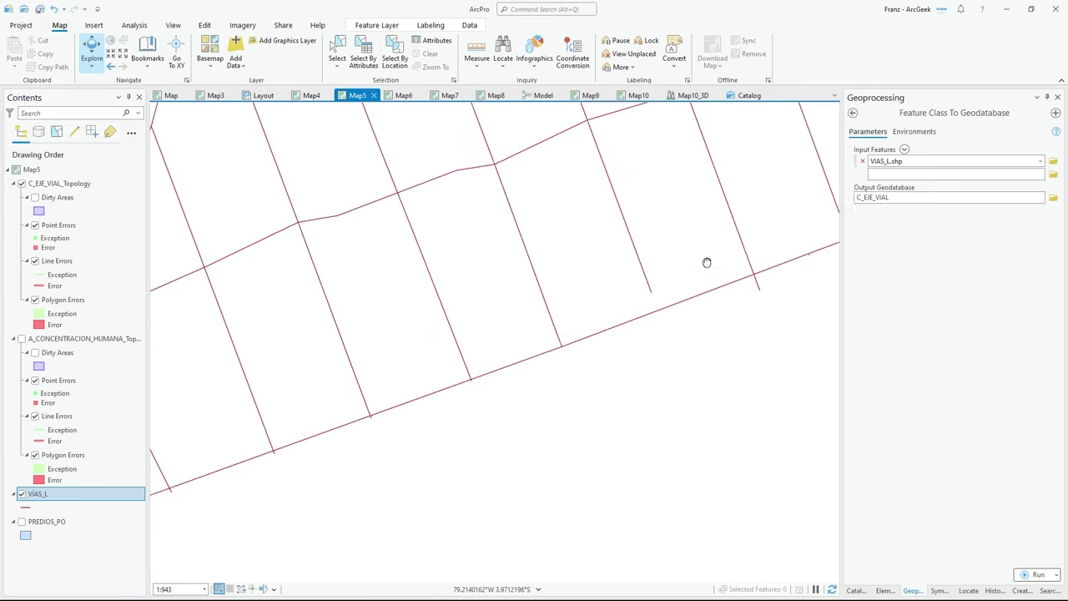
{"action": "scroll", "coordinate": [389, 403], "scroll_direction": "up", "scroll_amount": 3}
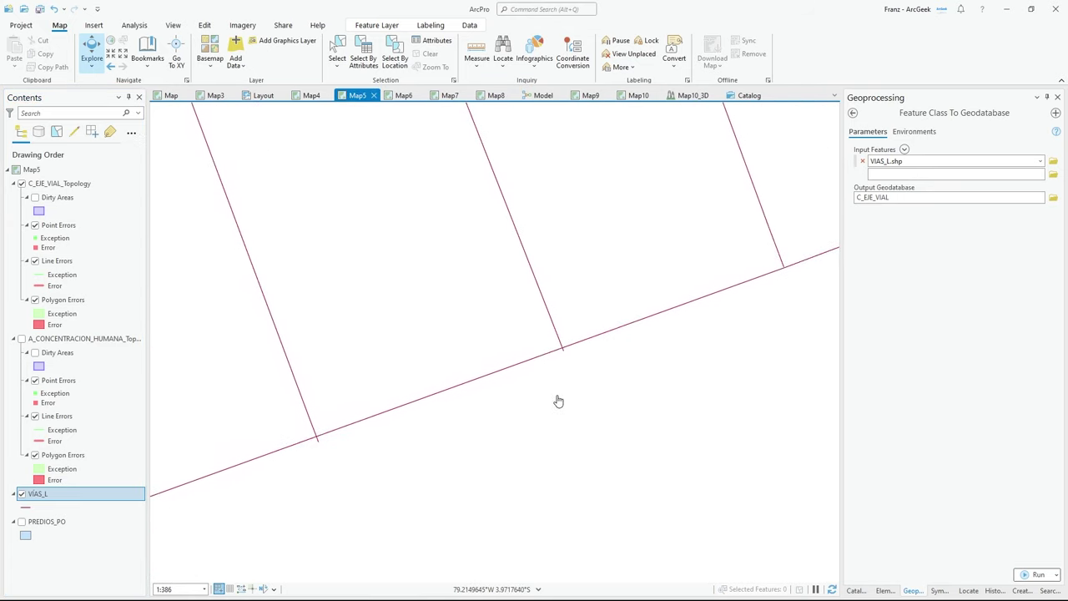
{"action": "scroll", "coordinate": [656, 389], "scroll_direction": "down", "scroll_amount": 3}
{"action": "left_click_drag", "start_coordinate": [514, 256], "coordinate": [521, 335]}
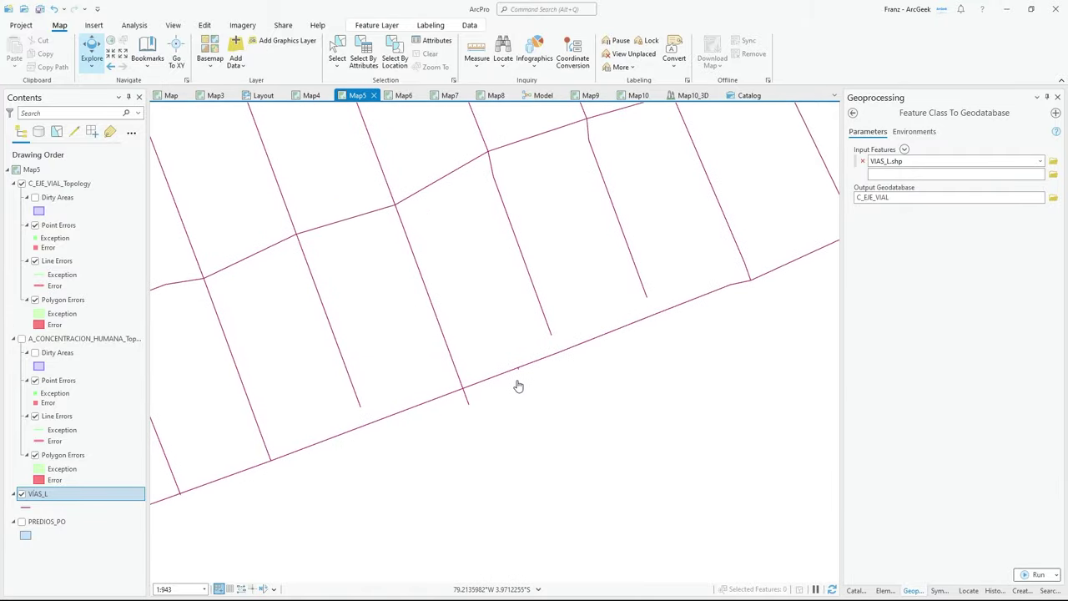
{"action": "scroll", "coordinate": [518, 385], "scroll_direction": "up", "scroll_amount": 4}
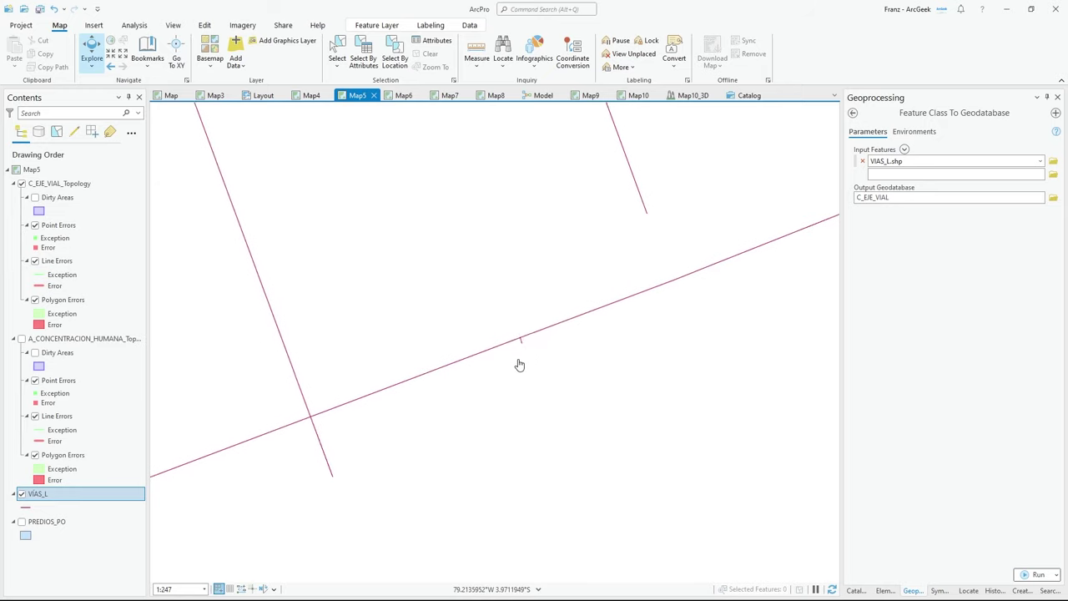
{"action": "scroll", "coordinate": [518, 364], "scroll_direction": "down", "scroll_amount": 10}
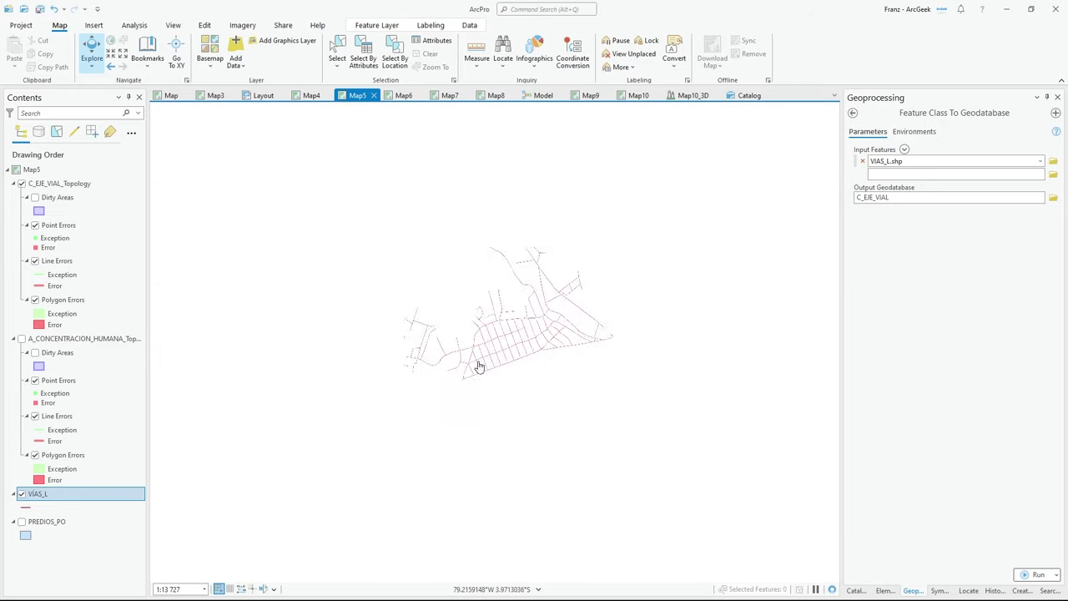
{"action": "scroll", "coordinate": [480, 367], "scroll_direction": "down", "scroll_amount": 3}
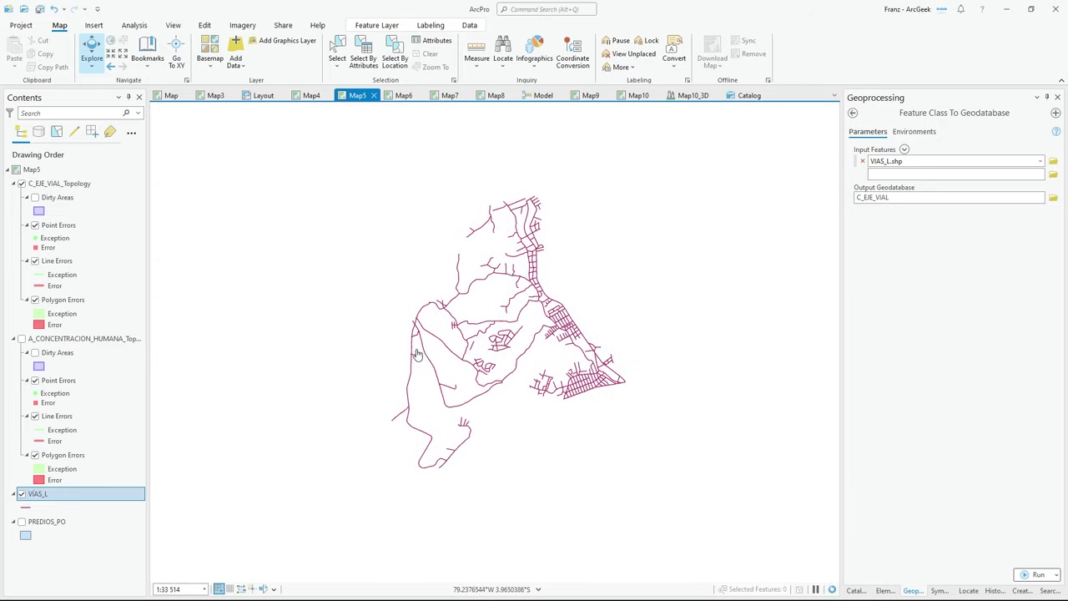
Step: Open the Error Inspector and choose C_EJE_VIAL_Topology as both the active editing topology and the inspector's source
{"action": "left_click", "coordinate": [204, 26]}
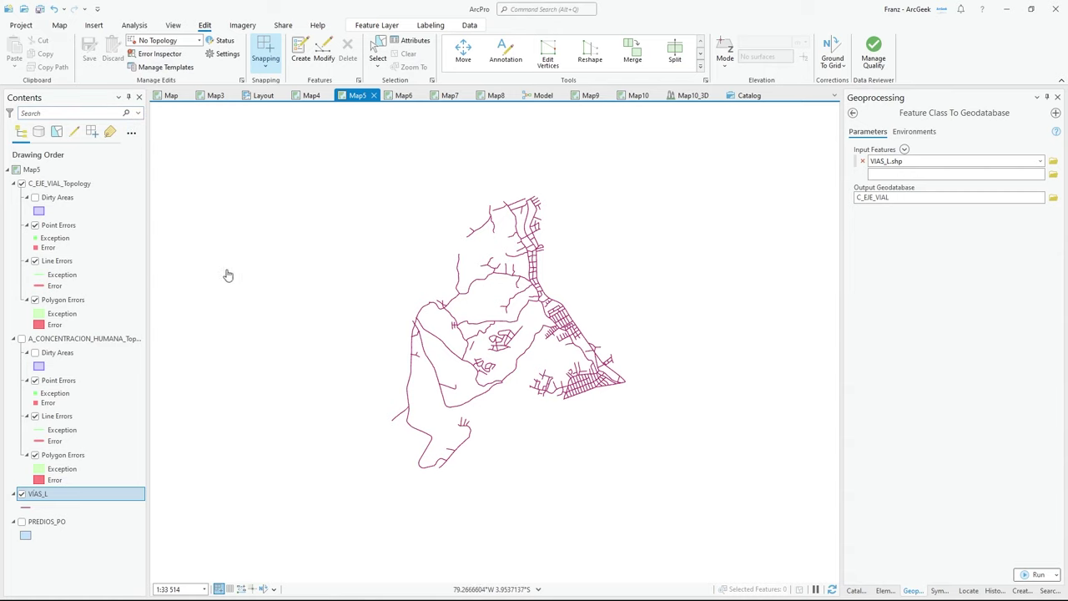
{"action": "left_click", "coordinate": [169, 57]}
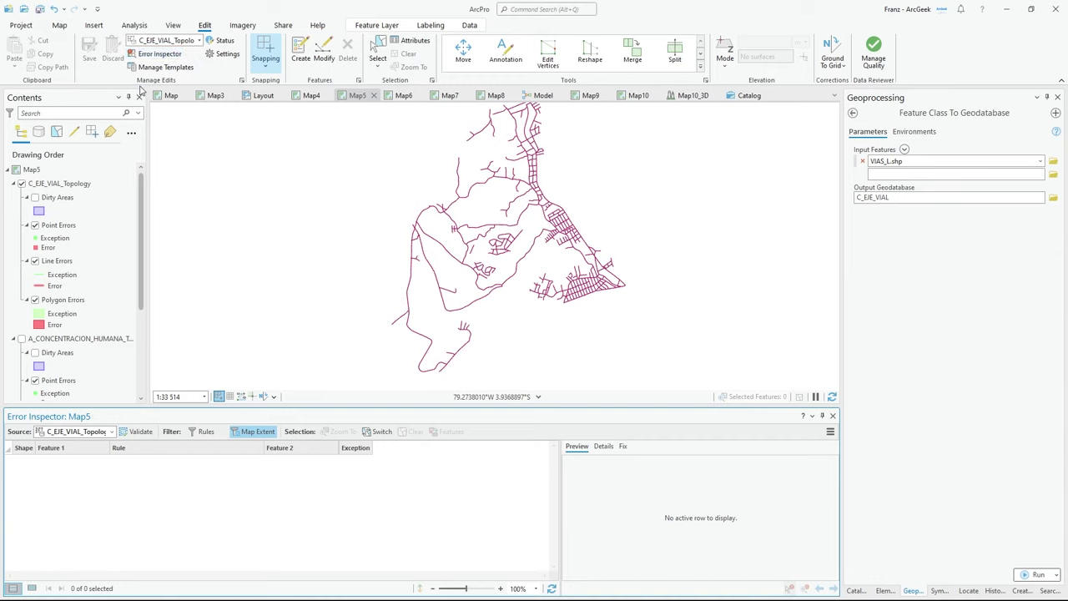
{"action": "left_click", "coordinate": [200, 41]}
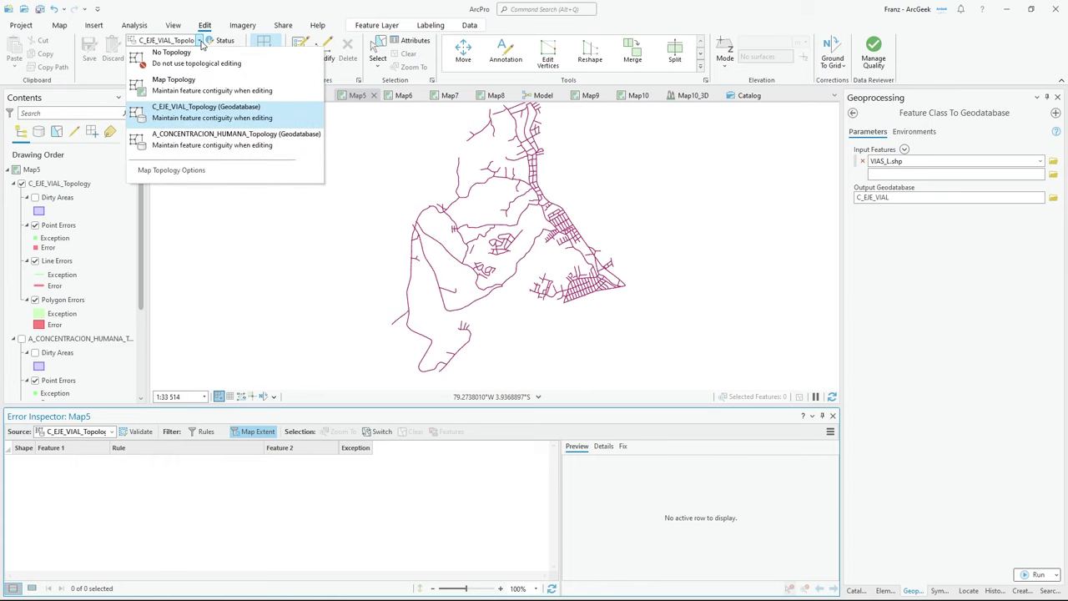
{"action": "left_click", "coordinate": [171, 117]}
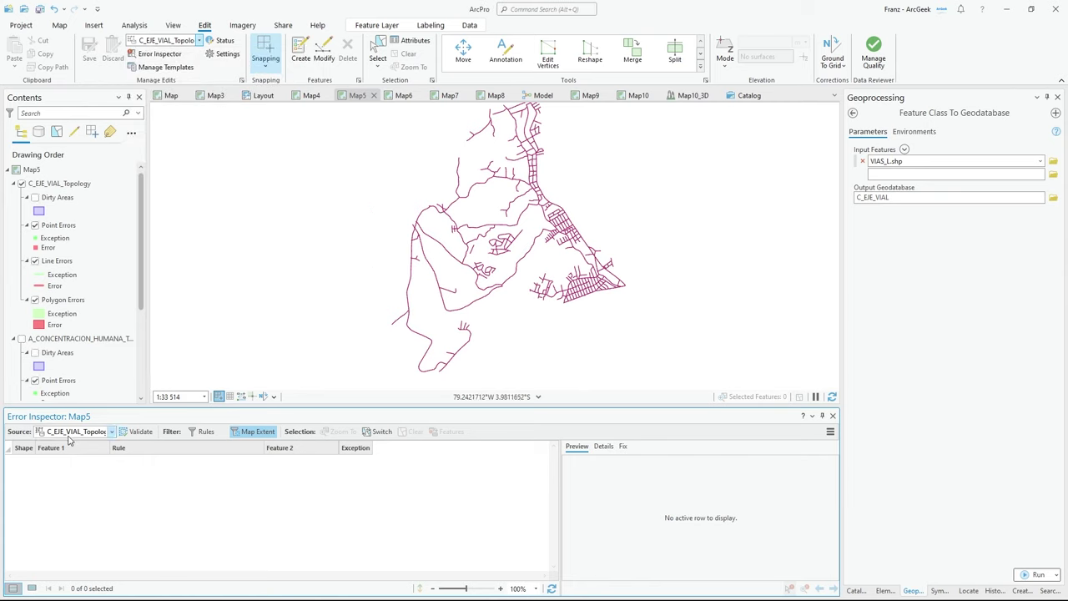
{"action": "left_click", "coordinate": [105, 433]}
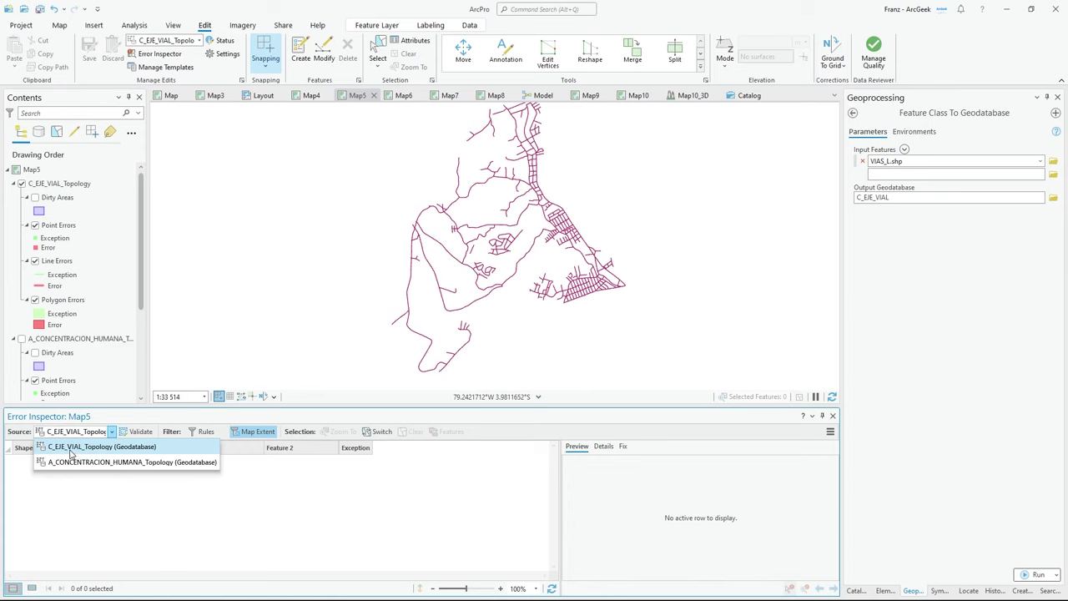
{"action": "left_click", "coordinate": [72, 448]}
{"action": "left_click_drag", "start_coordinate": [498, 250], "coordinate": [486, 265]}
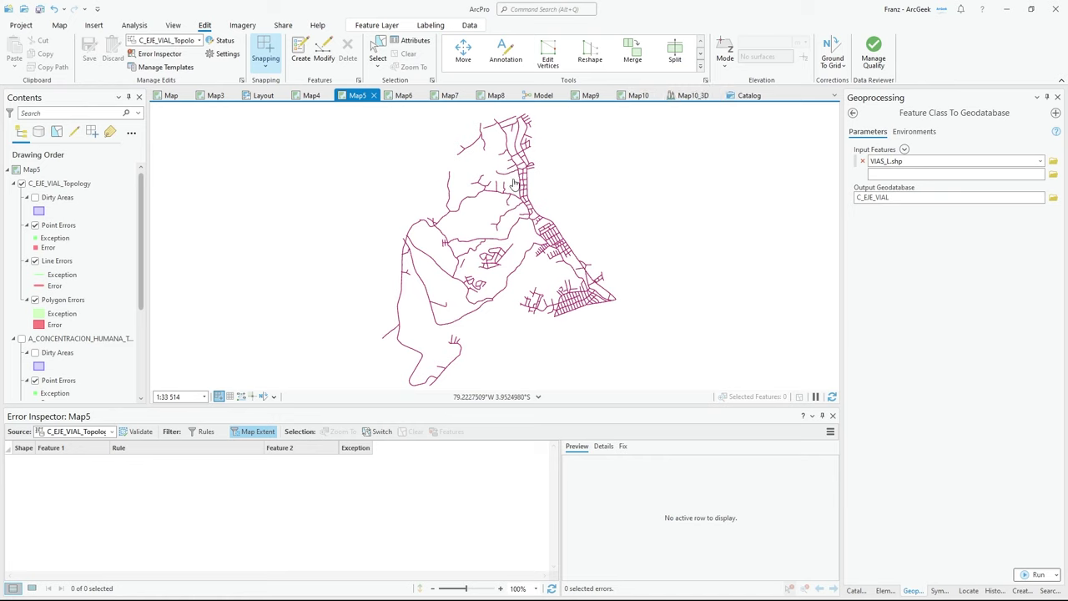
Step: Fit the map view to the full extent of the VÍAS_L layer so that the whole street network is shown
{"action": "left_click_drag", "start_coordinate": [513, 185], "coordinate": [498, 333]}
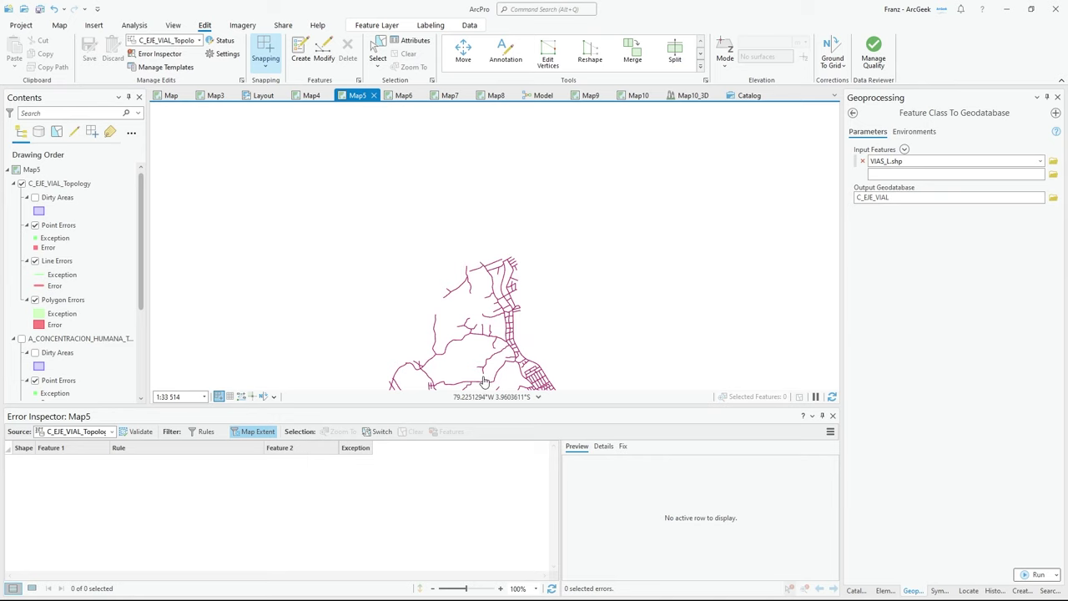
{"action": "left_click_drag", "start_coordinate": [487, 377], "coordinate": [500, 227]}
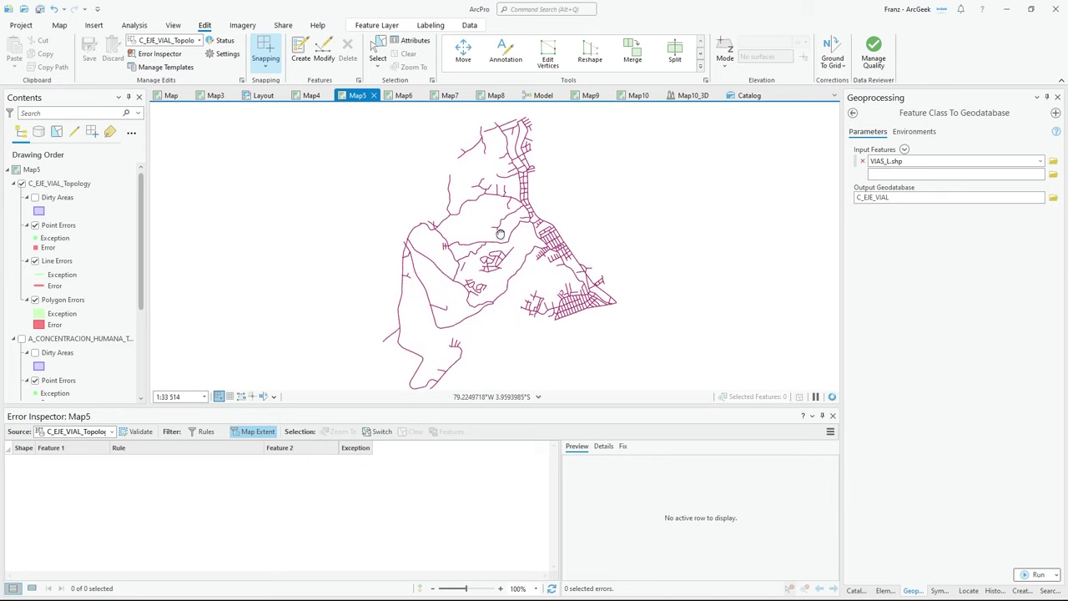
{"action": "scroll", "coordinate": [46, 376], "scroll_direction": "down", "scroll_amount": 3}
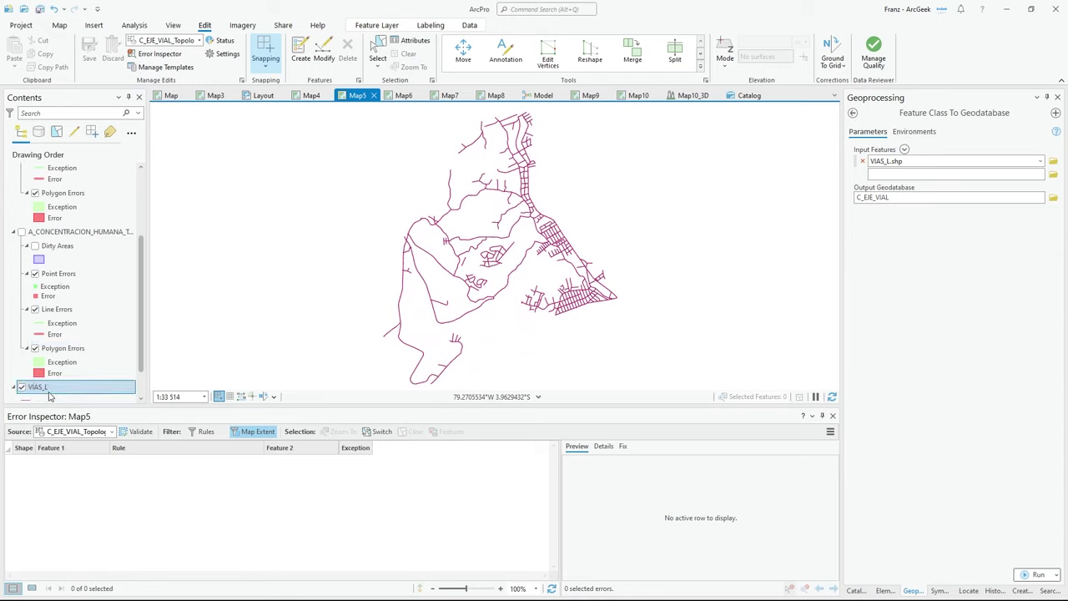
{"action": "scroll", "coordinate": [47, 373], "scroll_direction": "up", "scroll_amount": 3}
{"action": "scroll", "coordinate": [48, 373], "scroll_direction": "down", "scroll_amount": 3}
{"action": "left_click", "coordinate": [45, 388]}
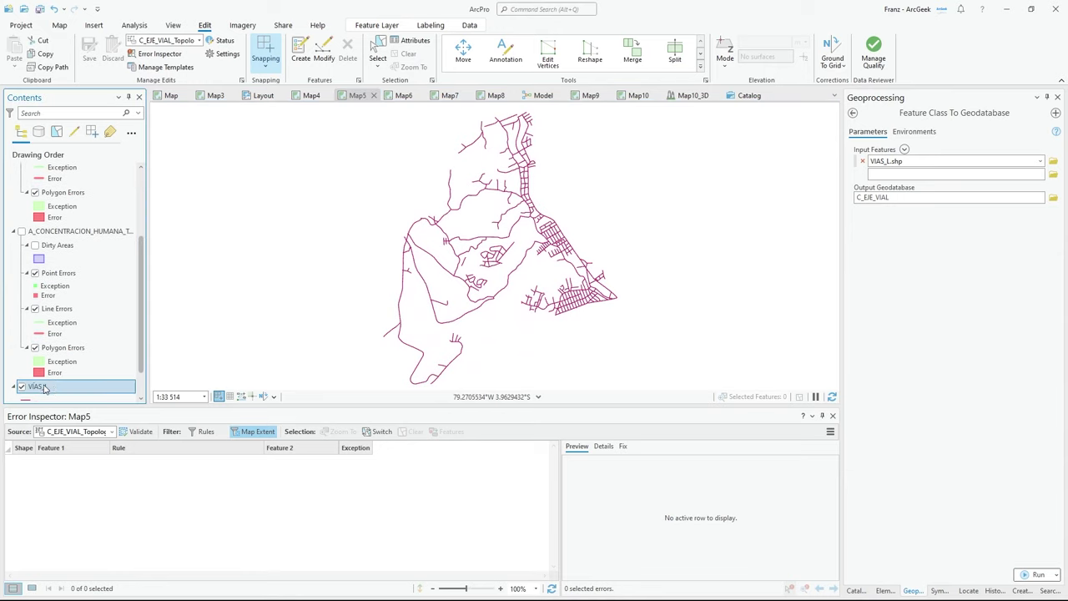
{"action": "scroll", "coordinate": [42, 391], "scroll_direction": "down", "scroll_amount": 2}
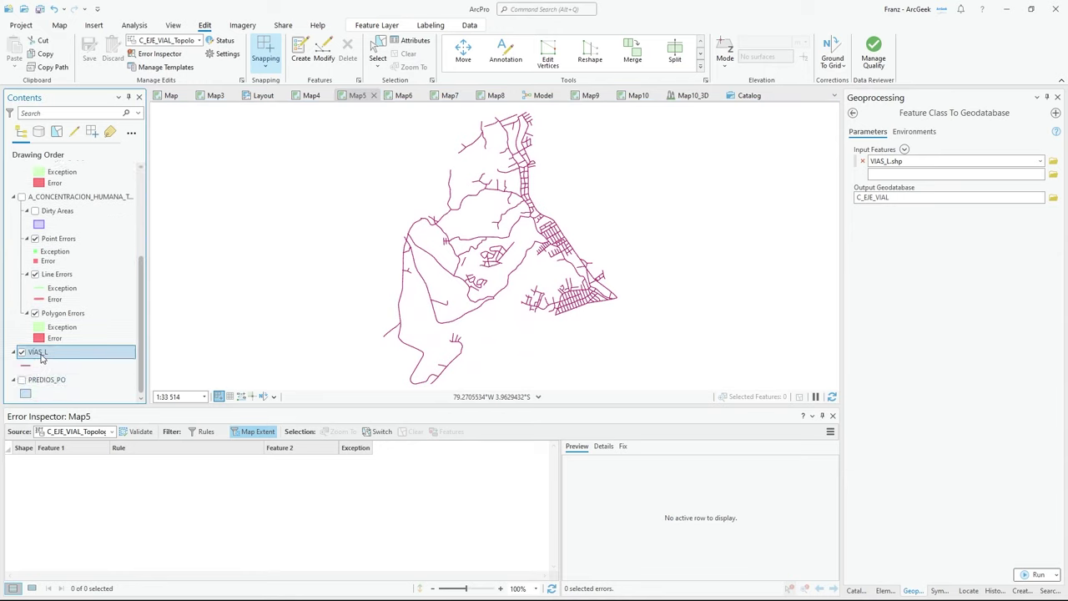
{"action": "right_click", "coordinate": [41, 357]}
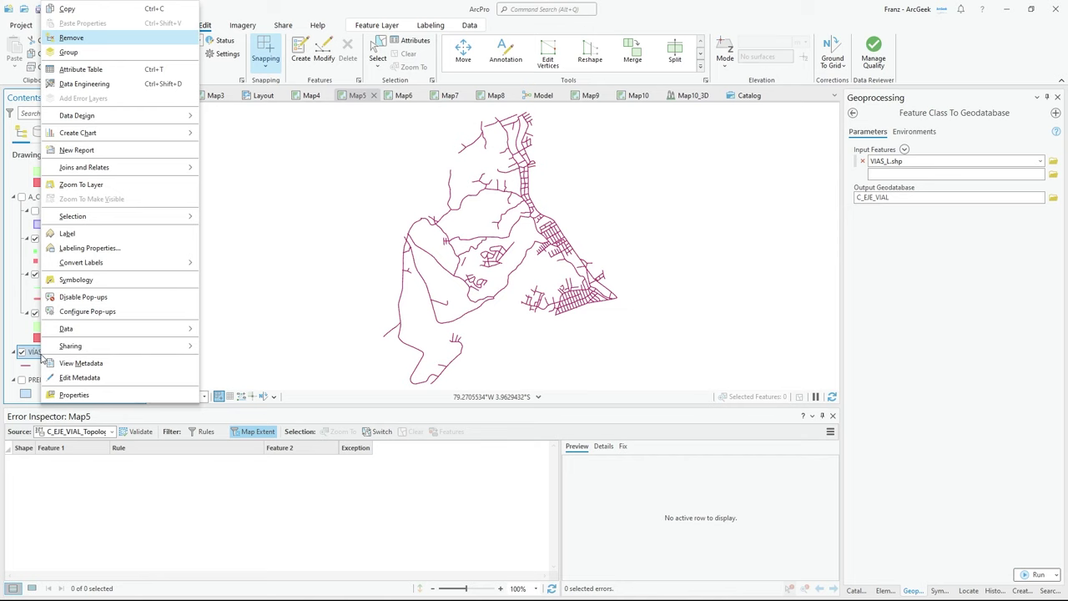
{"action": "left_click", "coordinate": [91, 184]}
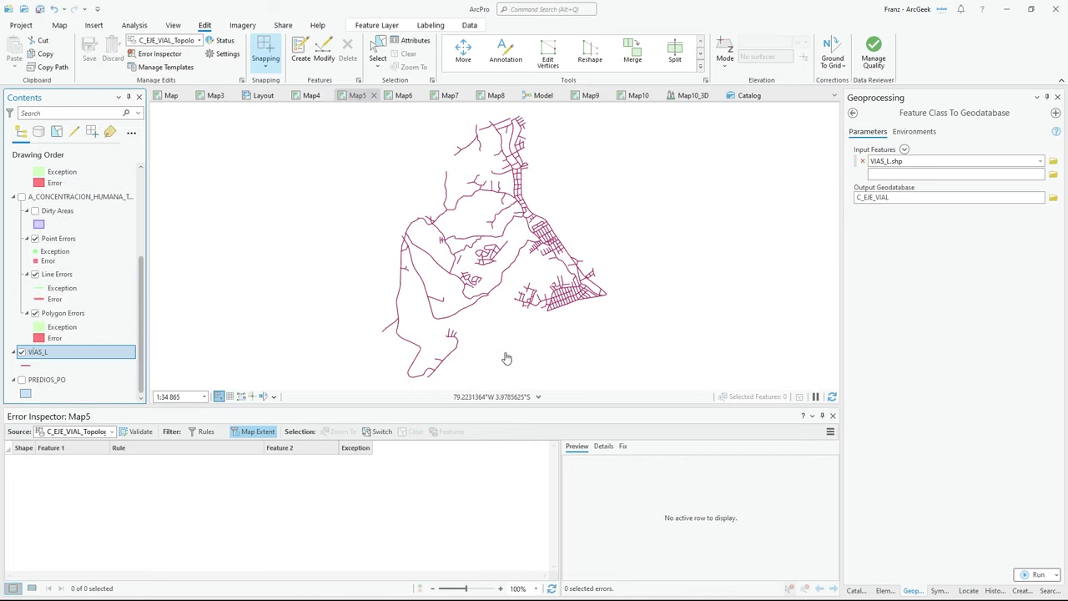